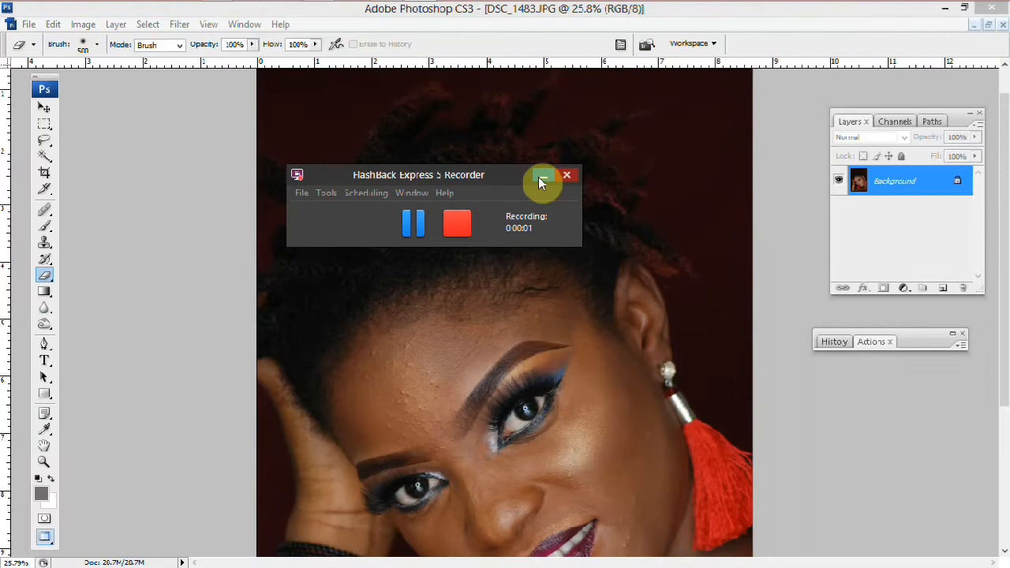
pyautogui.click(542, 183)
pyautogui.scroll(-2, 534, 208)
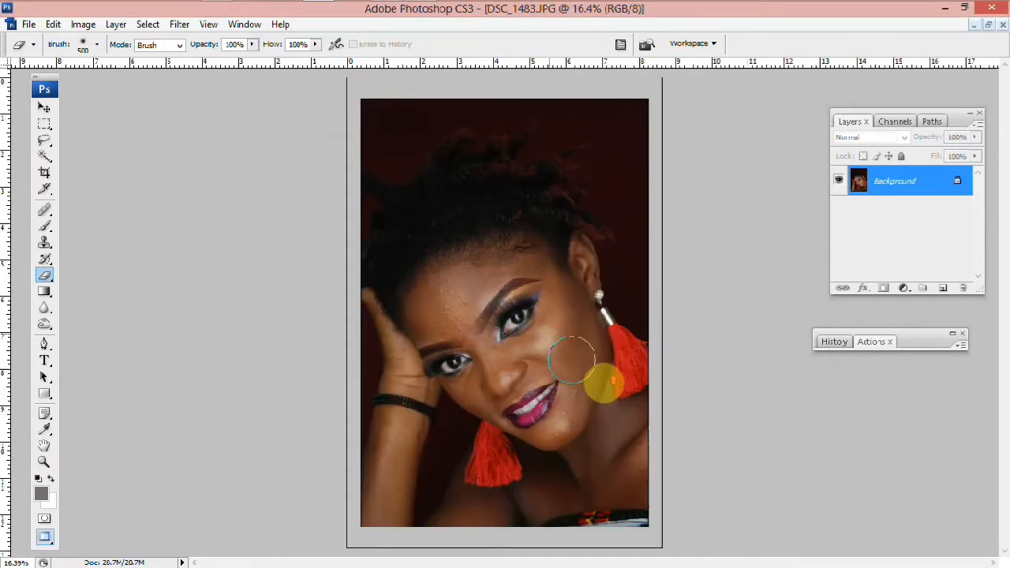
pyautogui.scroll(2, 603, 383)
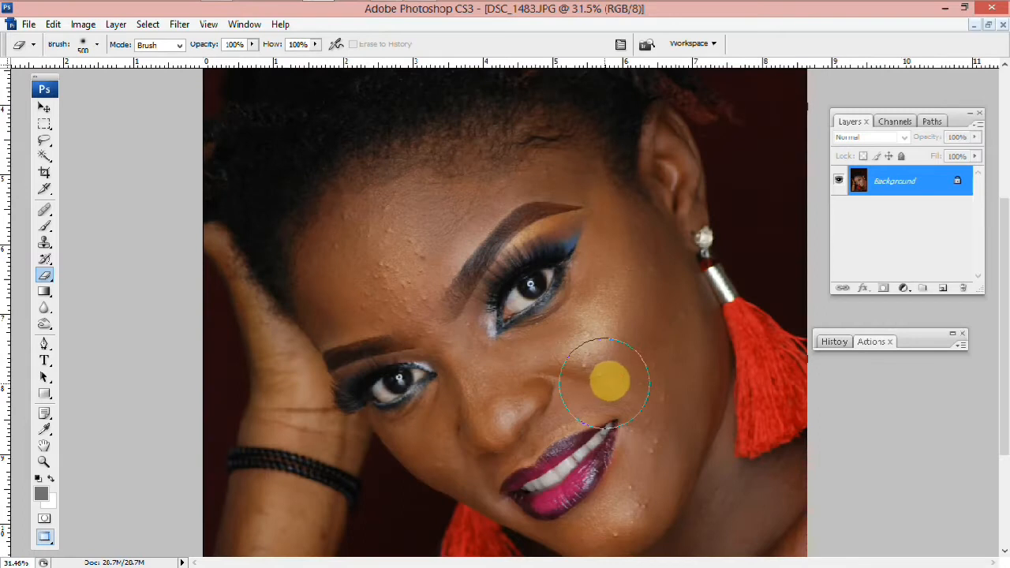
pyautogui.scroll(1, 613, 381)
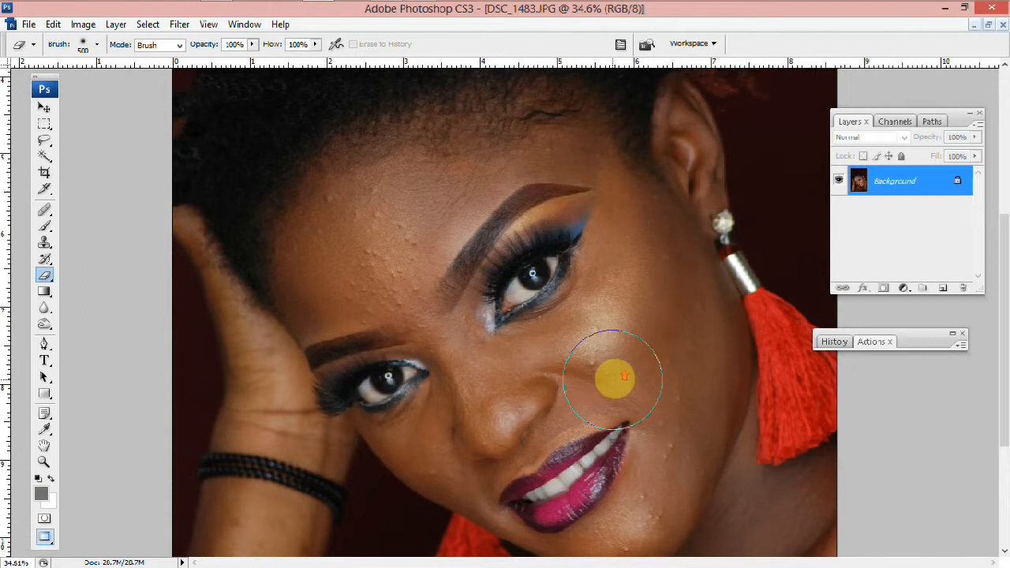
pyautogui.scroll(2, 622, 379)
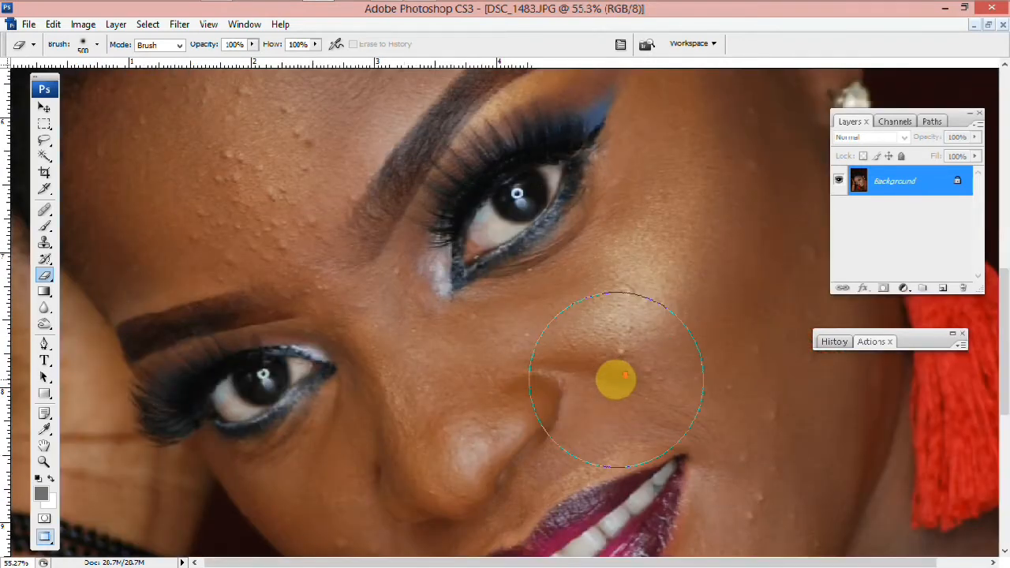
# Switch to the Healing Brush Tool and sample clean skin on the cheek as the source
pyautogui.rightClick(48, 213)
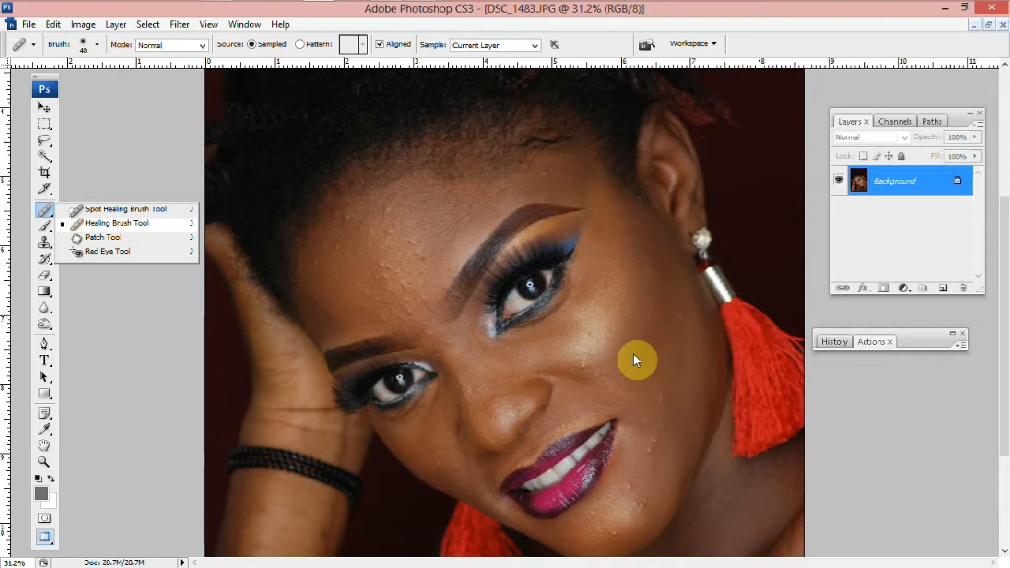
pyautogui.scroll(3, 636, 360)
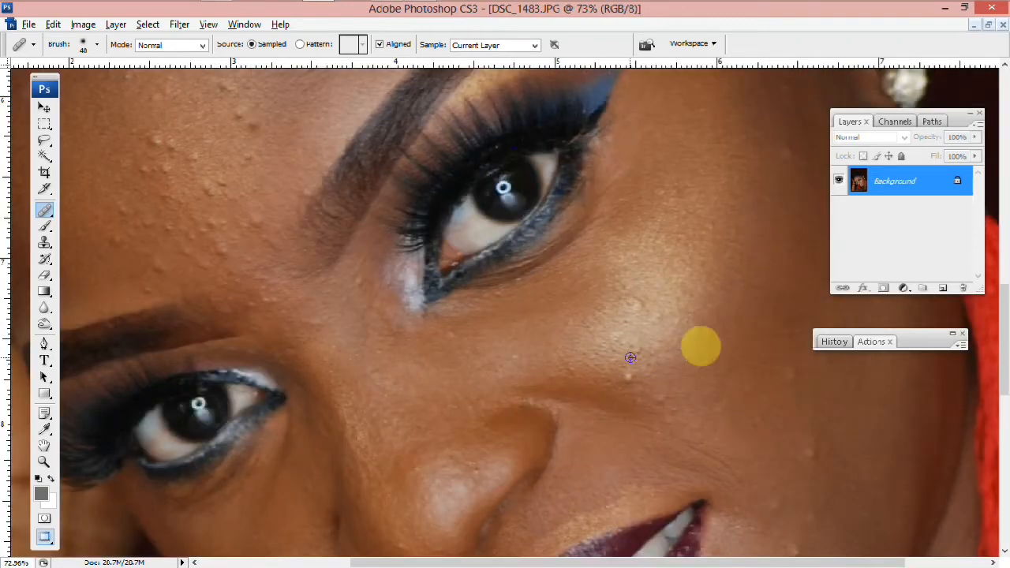
pyautogui.scroll(-1, 711, 335)
pyautogui.keyDown('alt'); pyautogui.click(683, 387); pyautogui.keyUp('alt')
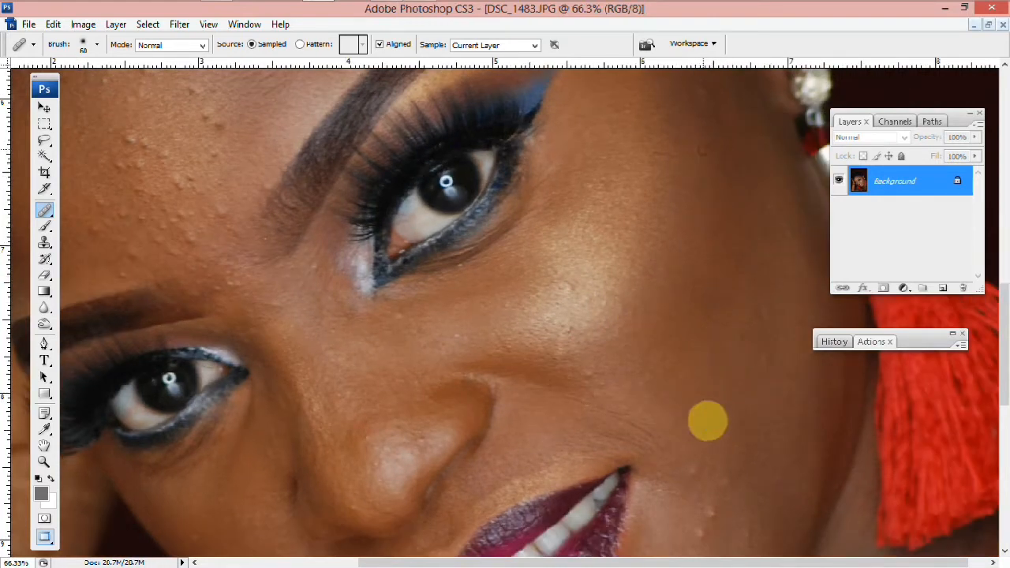
pyautogui.scroll(-1, 674, 410)
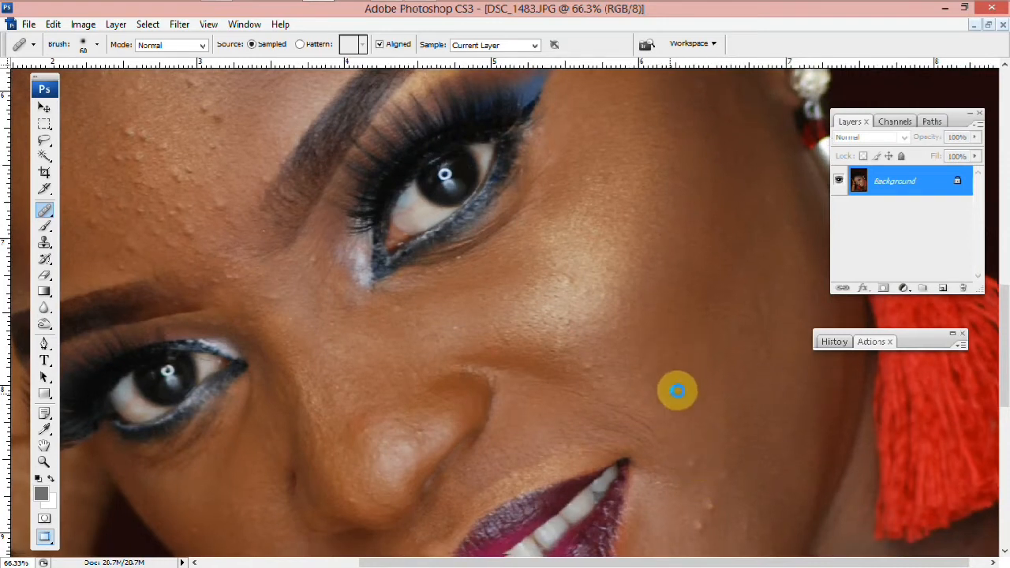
pyautogui.scroll(-3, 683, 442)
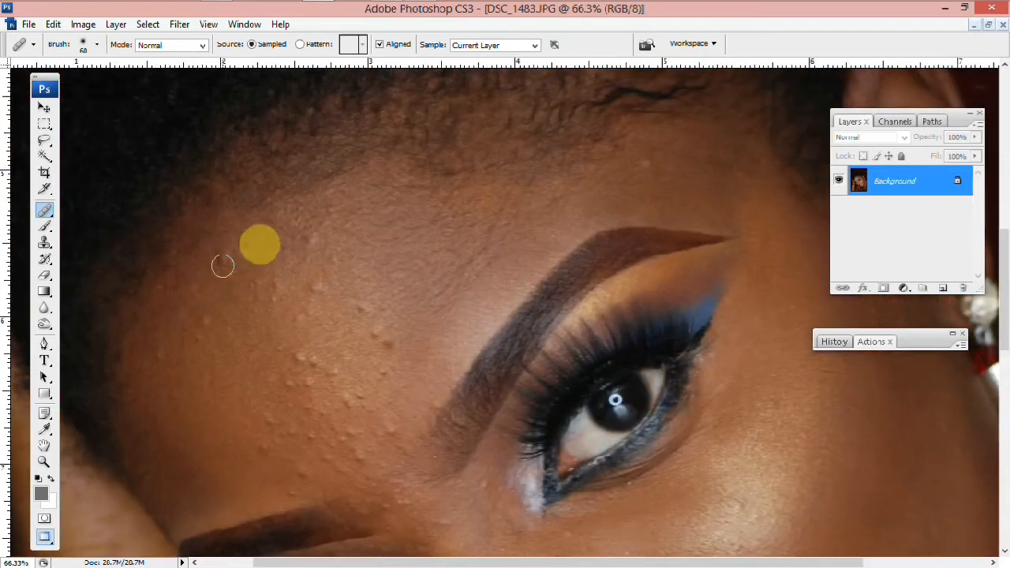
# Heal several bumps on the left side of the forehead with the Healing Brush
pyautogui.click(304, 316)
pyautogui.keyDown('alt'); pyautogui.click(389, 288); pyautogui.keyUp('alt')
pyautogui.moveTo(363, 303); pyautogui.dragTo(385, 344)
pyautogui.click(295, 354)
pyautogui.moveTo(296, 354); pyautogui.dragTo(284, 397)
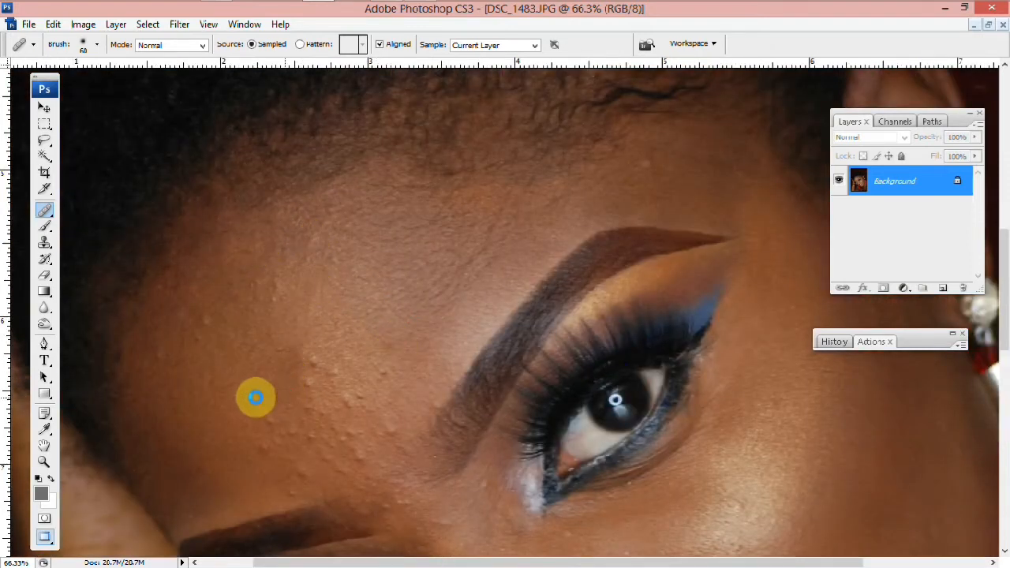
pyautogui.scroll(-3, 434, 379)
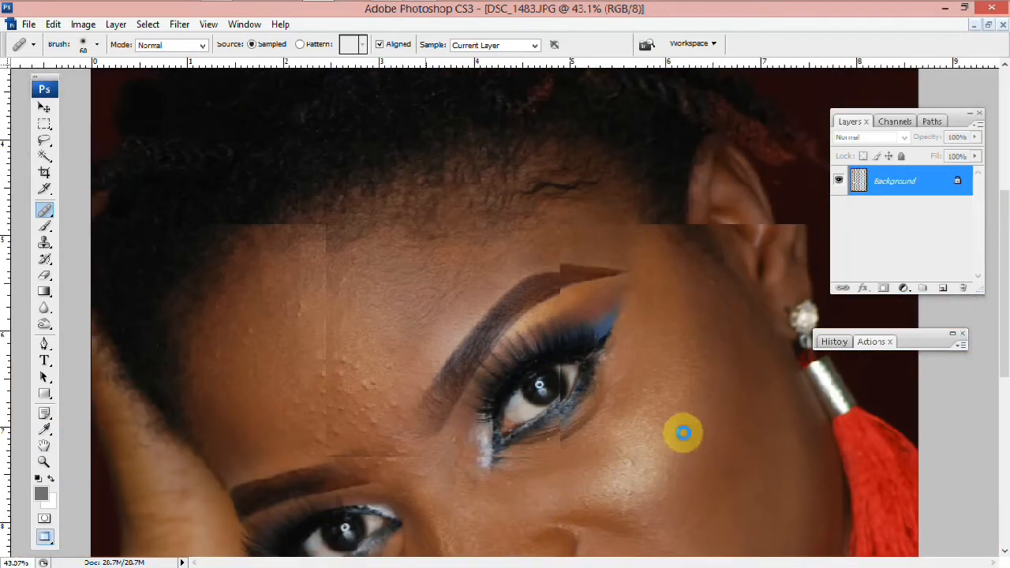
pyautogui.scroll(-2, 913, 355)
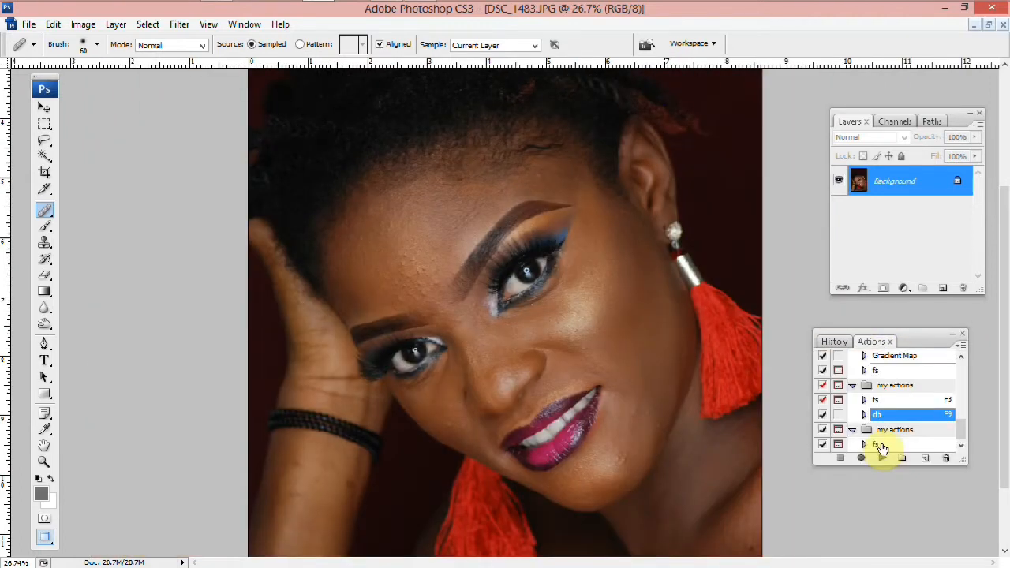
pyautogui.doubleClick(881, 445)
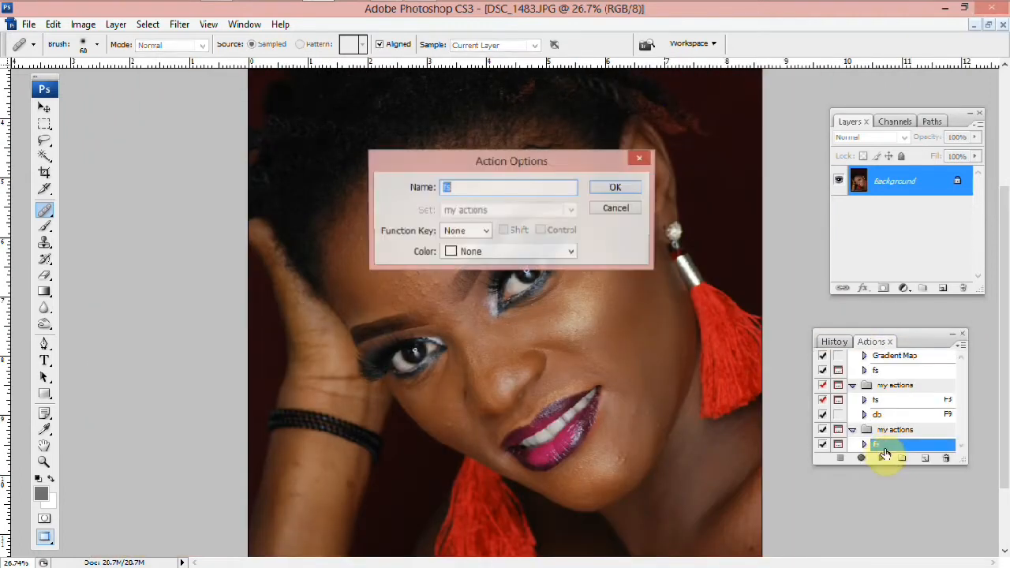
pyautogui.click(616, 209)
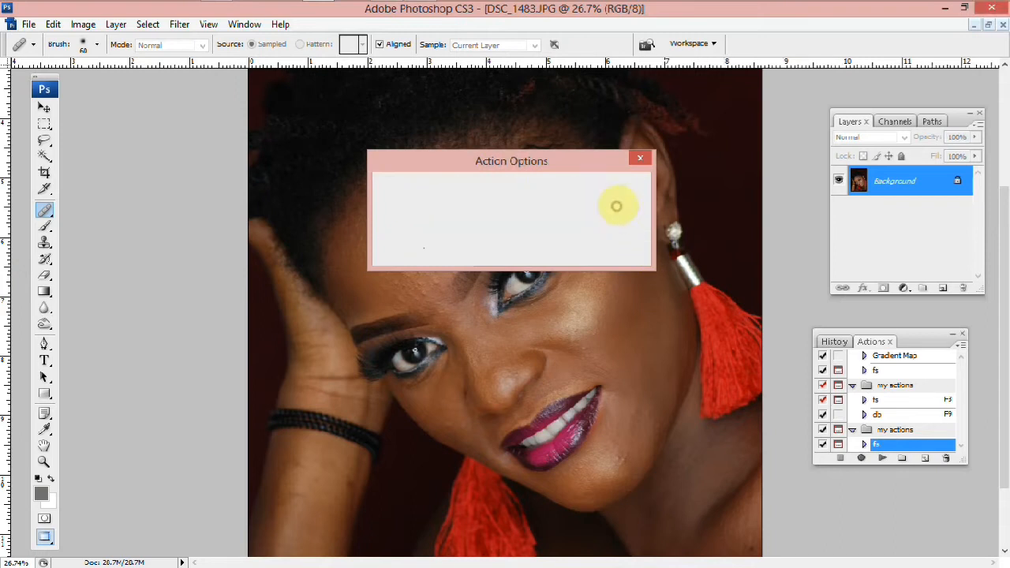
# Play the fs action and set the tone layer's Gaussian Blur radius to 6.5 pixels
pyautogui.click(881, 459)
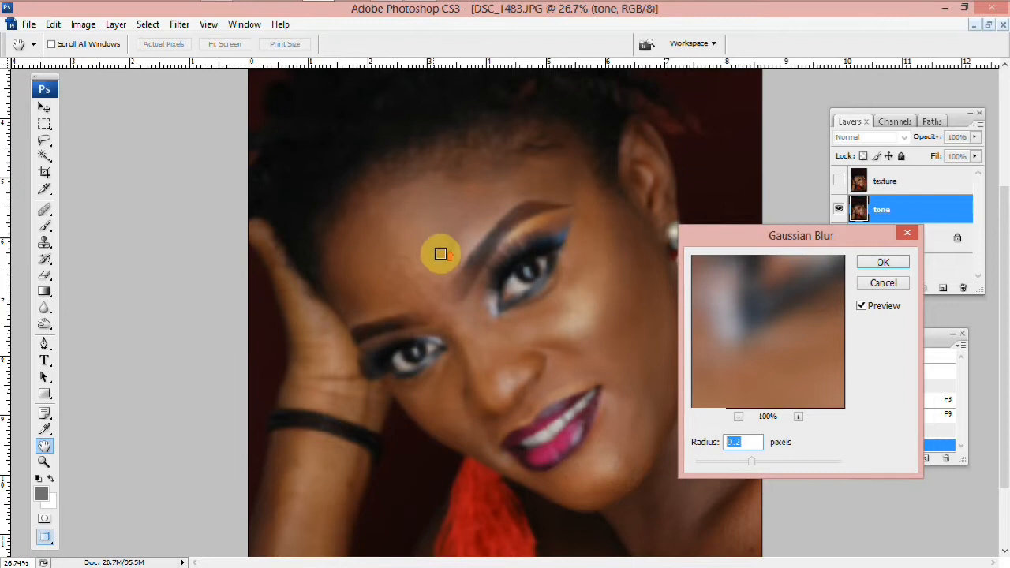
pyautogui.click(740, 462)
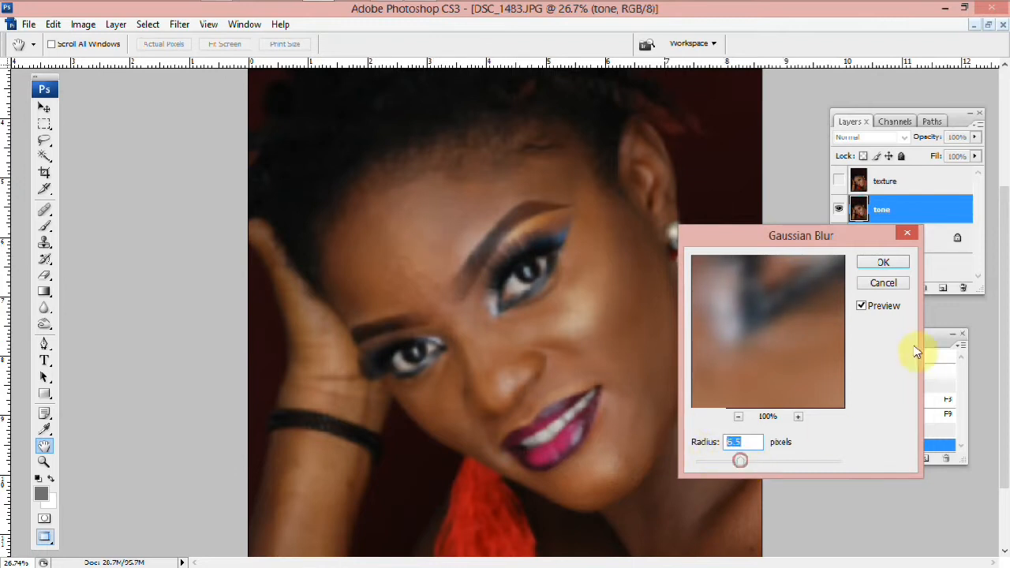
pyautogui.click(881, 263)
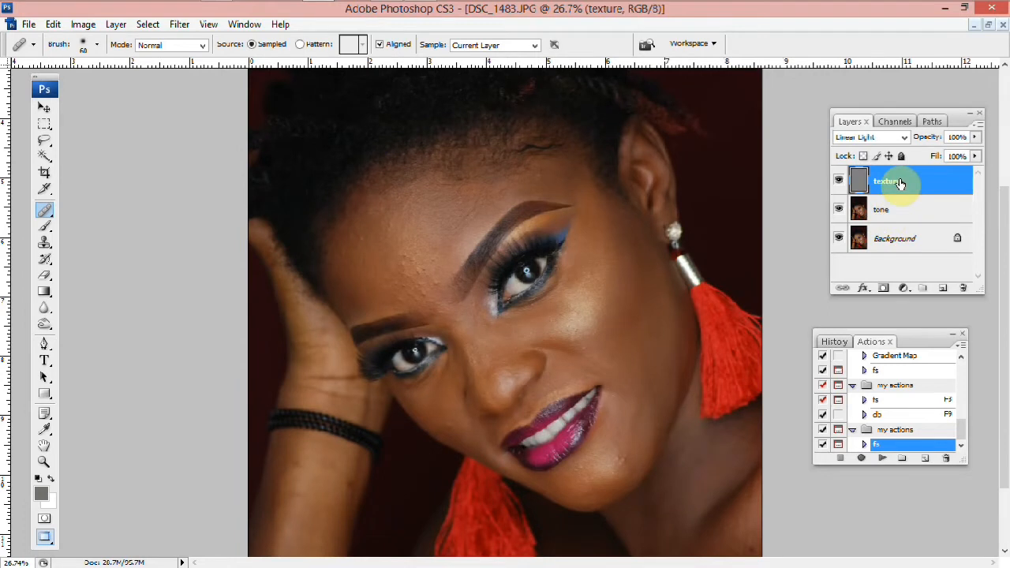
# Group the texture and tone layers together and expand the new group
pyautogui.keyDown('shift'); pyautogui.click(904, 213); pyautogui.keyUp('shift')
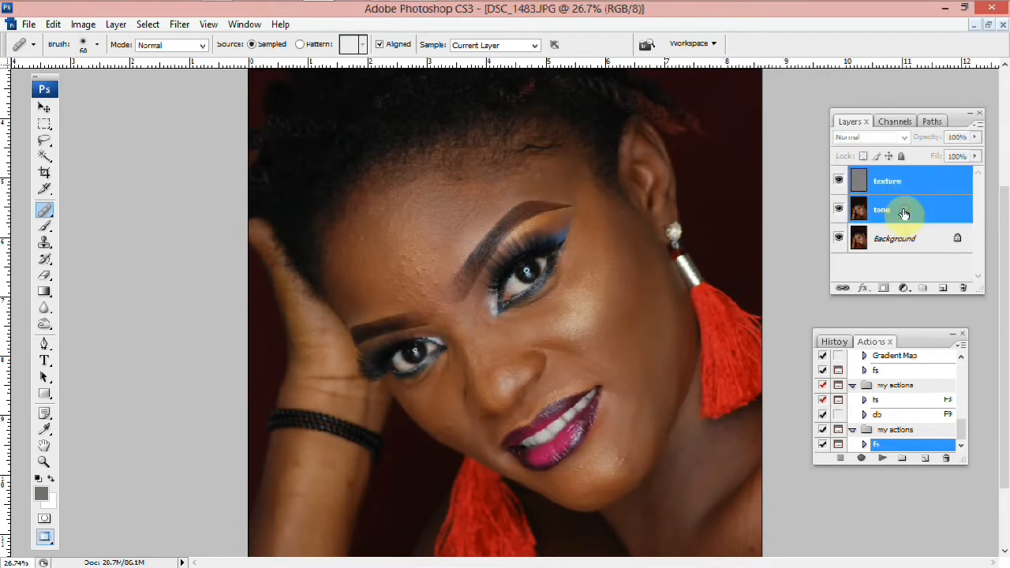
pyautogui.hotkey('ctrl', 'g')
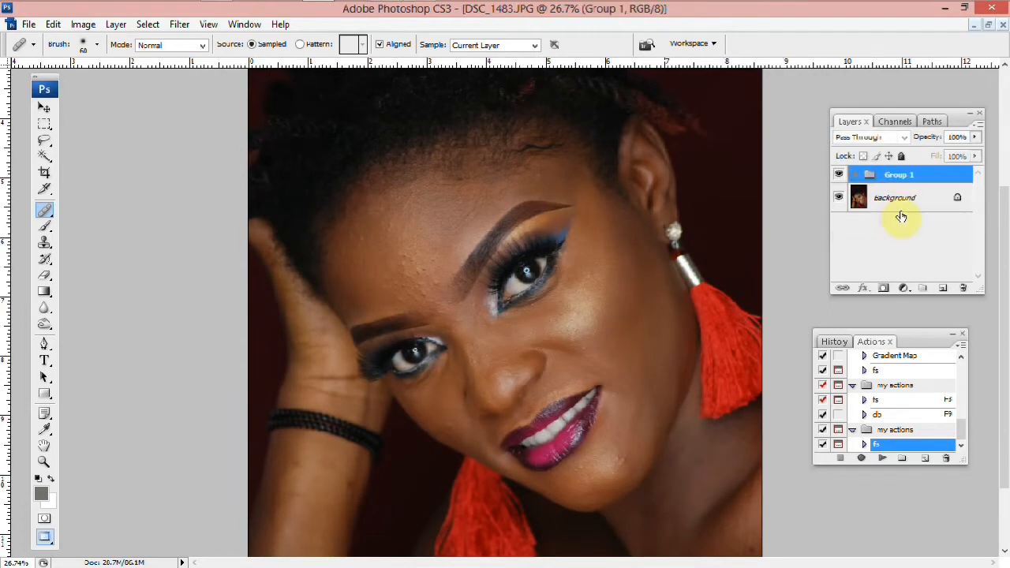
pyautogui.click(855, 177)
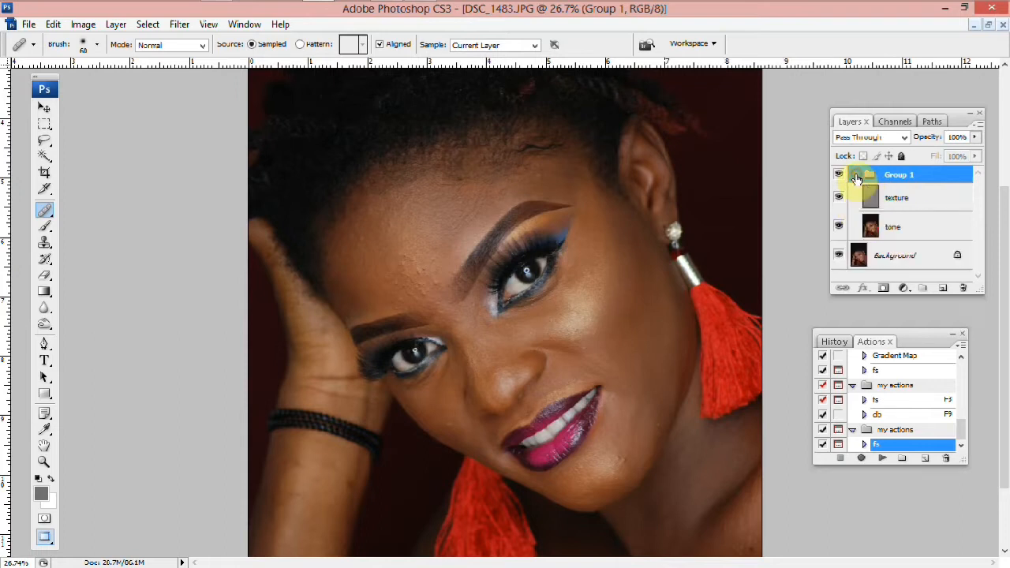
# Select the tone layer and draw a Lasso selection around the forehead above the eyebrow
pyautogui.click(907, 228)
pyautogui.scroll(4, 744, 295)
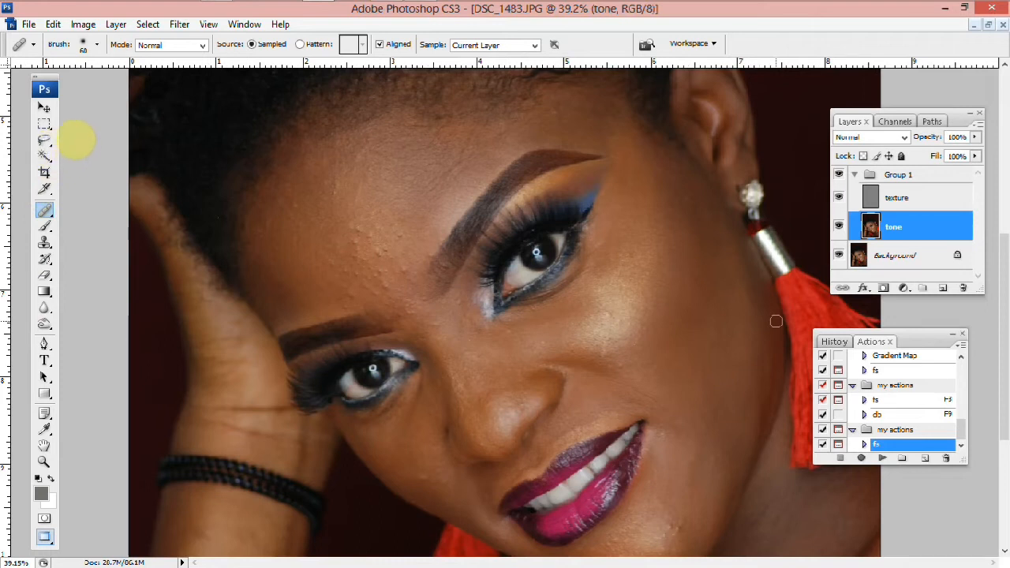
pyautogui.press('l')
pyautogui.scroll(1, 517, 166)
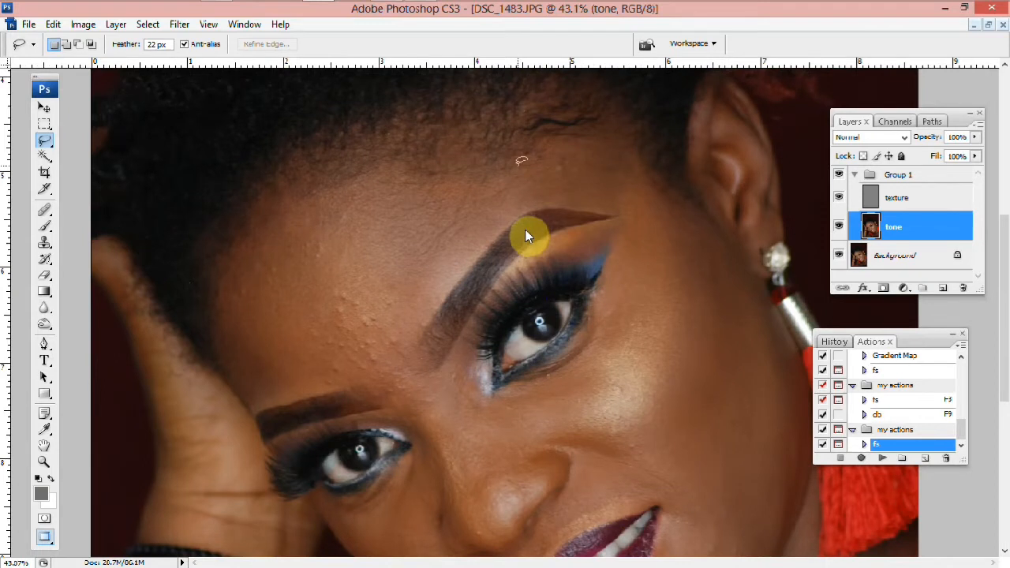
pyautogui.moveTo(521, 158)
pyautogui.mouseDown()
pyautogui.moveTo(349, 167)
pyautogui.moveTo(309, 181)
pyautogui.moveTo(222, 283)
pyautogui.moveTo(220, 309)
pyautogui.moveTo(250, 387)
pyautogui.moveTo(270, 396)
pyautogui.moveTo(392, 345)
pyautogui.moveTo(421, 287)
pyautogui.moveTo(467, 239)
pyautogui.moveTo(550, 203)
pyautogui.moveTo(623, 190)
pyautogui.moveTo(607, 166)
pyautogui.moveTo(531, 153)
pyautogui.moveTo(503, 167)
pyautogui.mouseUp()
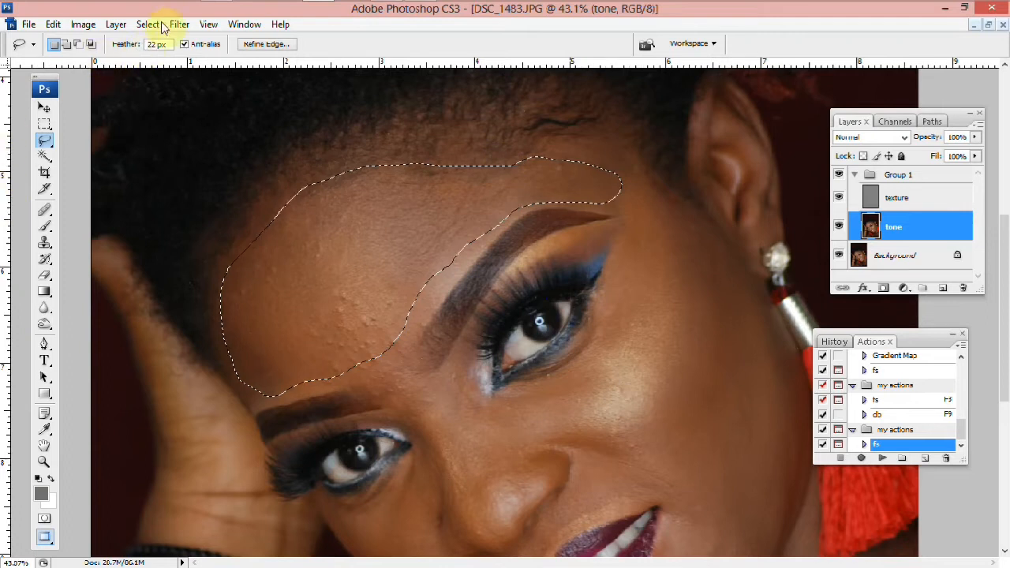
# Feather the forehead selection by 22 pixels
pyautogui.rightClick(359, 303)
pyautogui.click(371, 292)
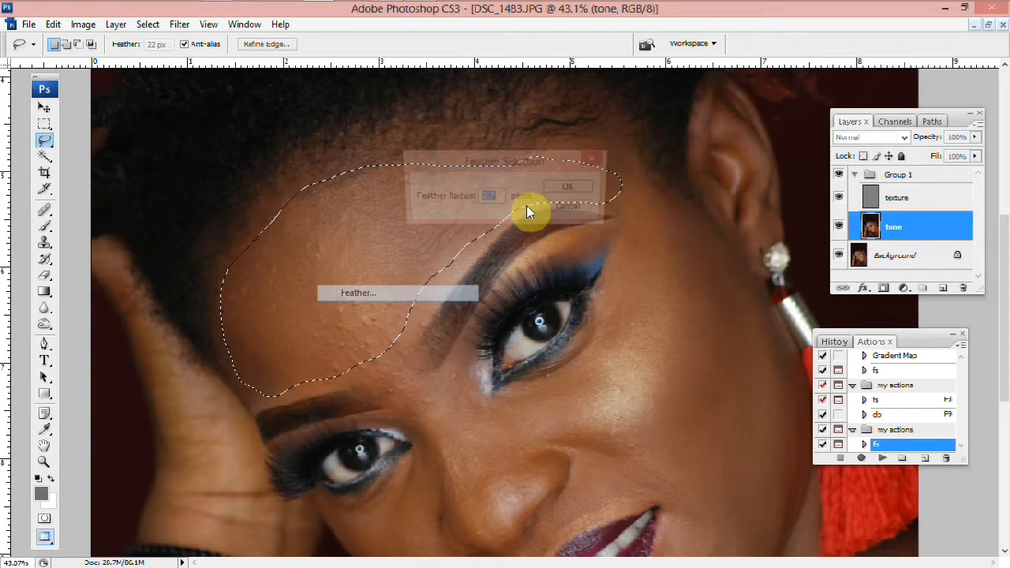
pyautogui.write('22')
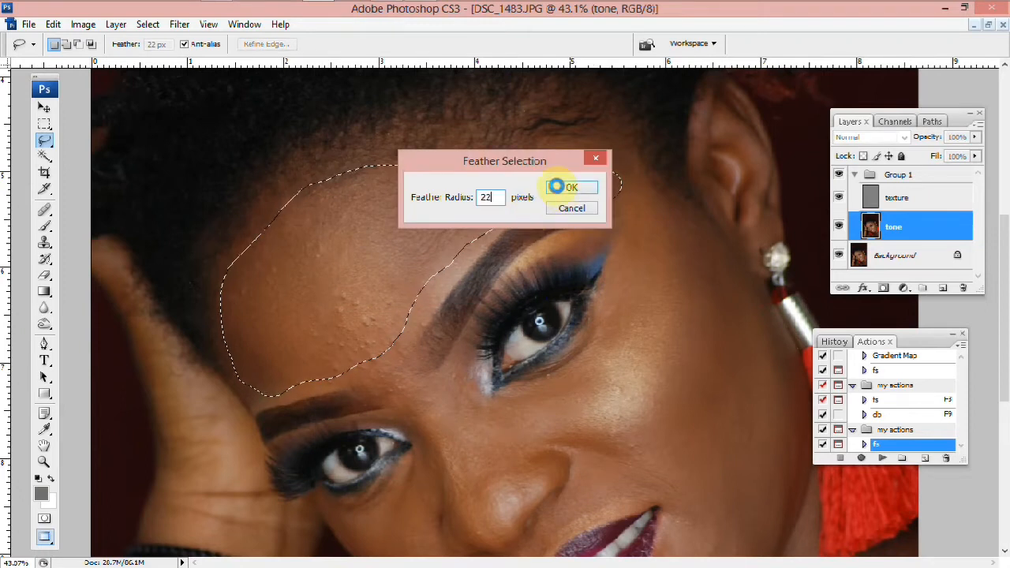
pyautogui.click(558, 188)
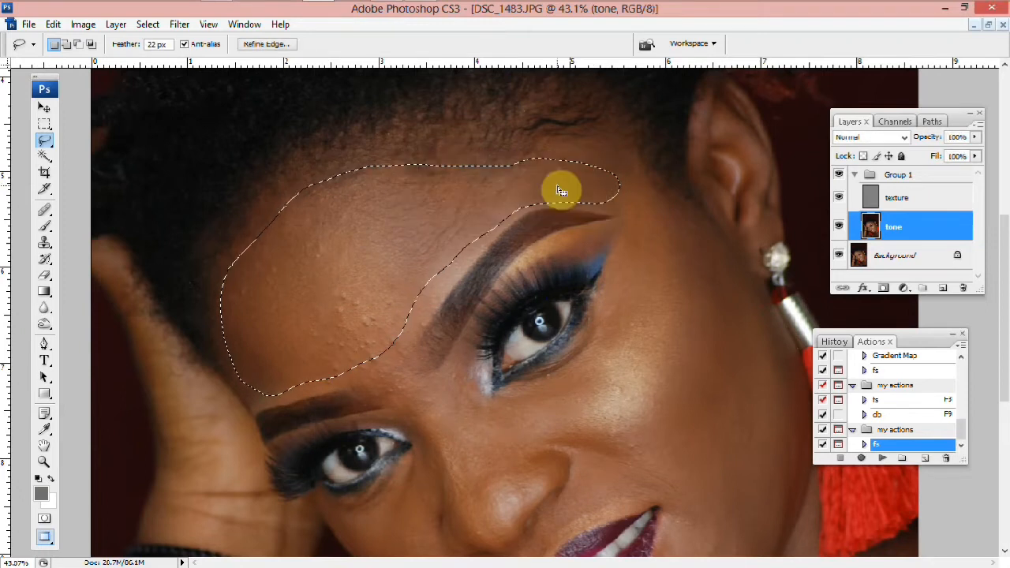
# Apply a Gaussian Blur of 28.0 pixels radius to the forehead selection on the tone layer
pyautogui.click(180, 24)
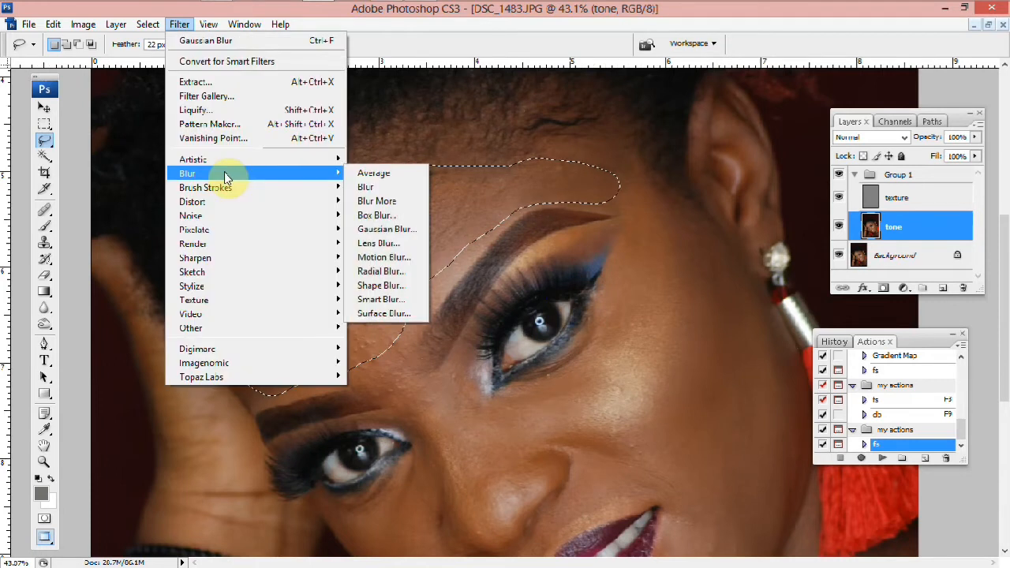
pyautogui.click(227, 180)
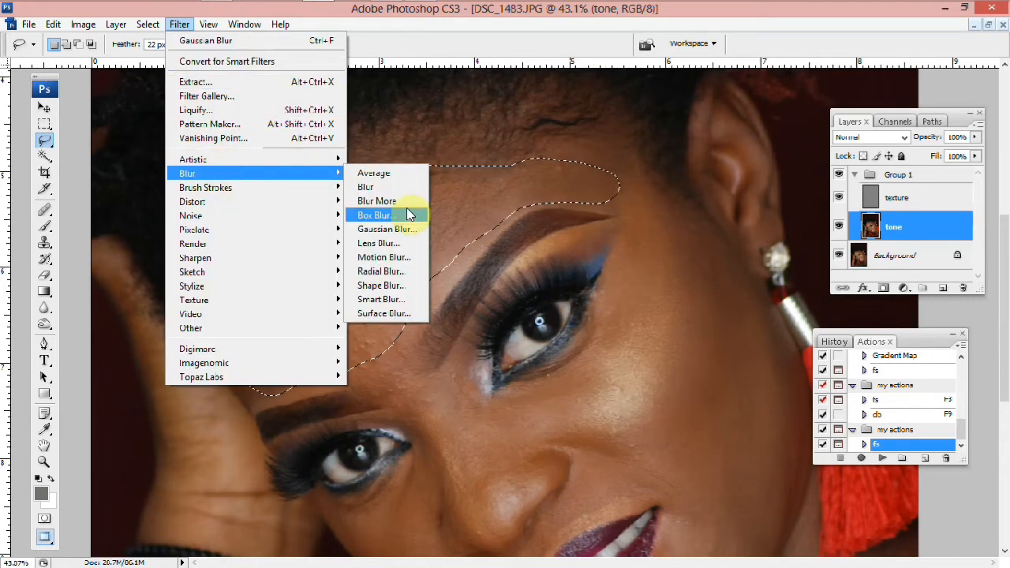
pyautogui.click(398, 231)
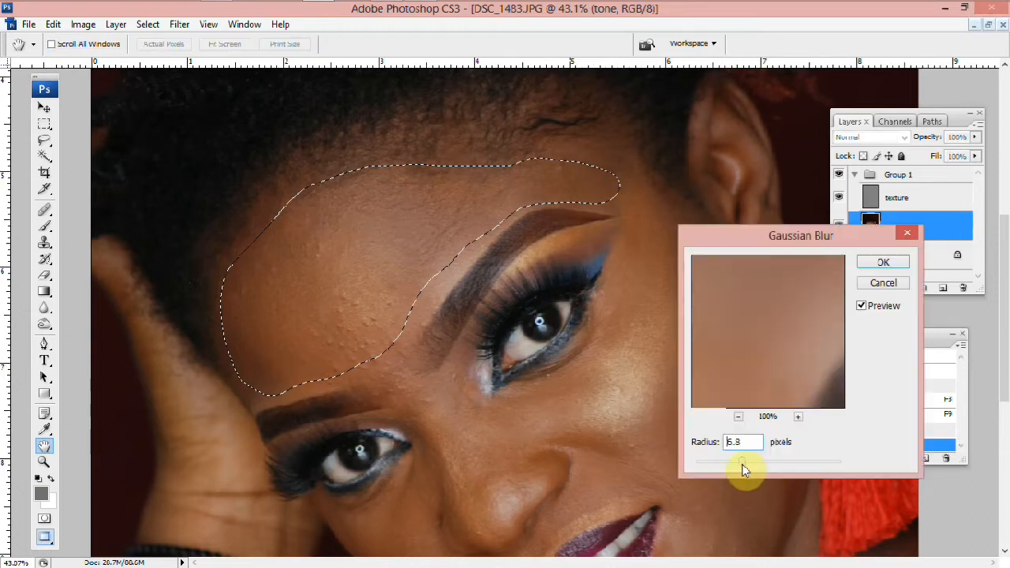
pyautogui.click(769, 462)
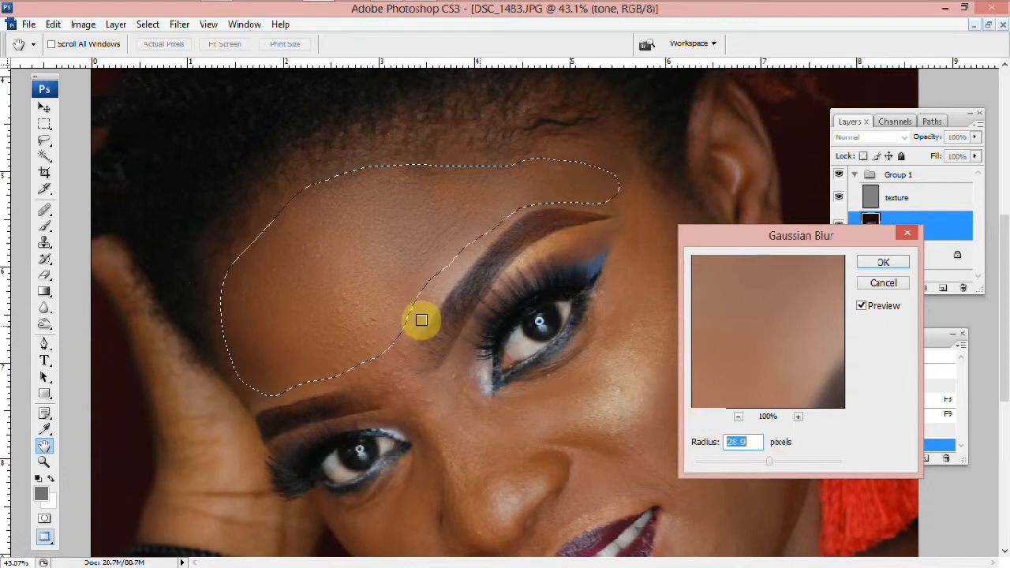
pyautogui.click(862, 307)
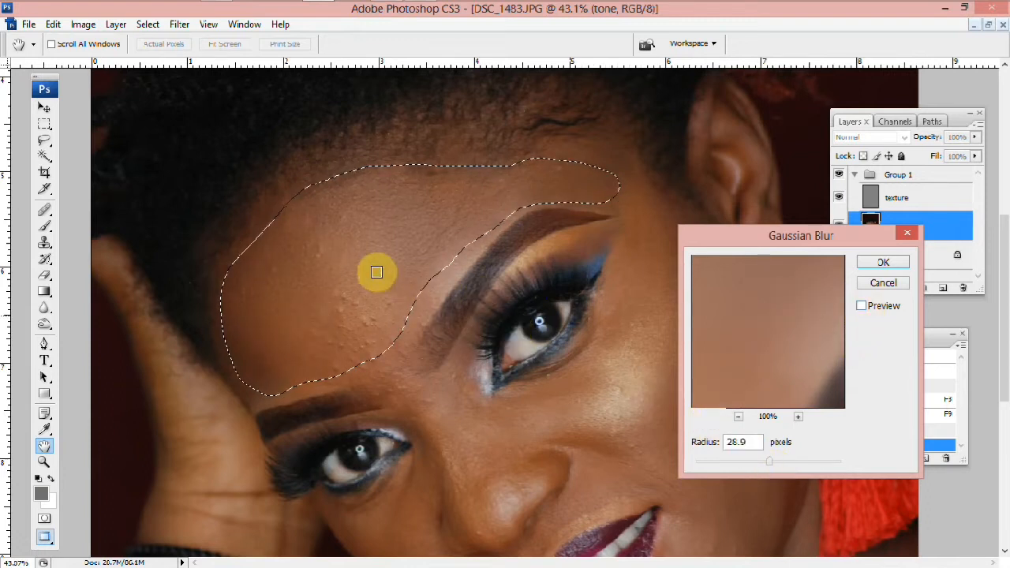
pyautogui.click(861, 305)
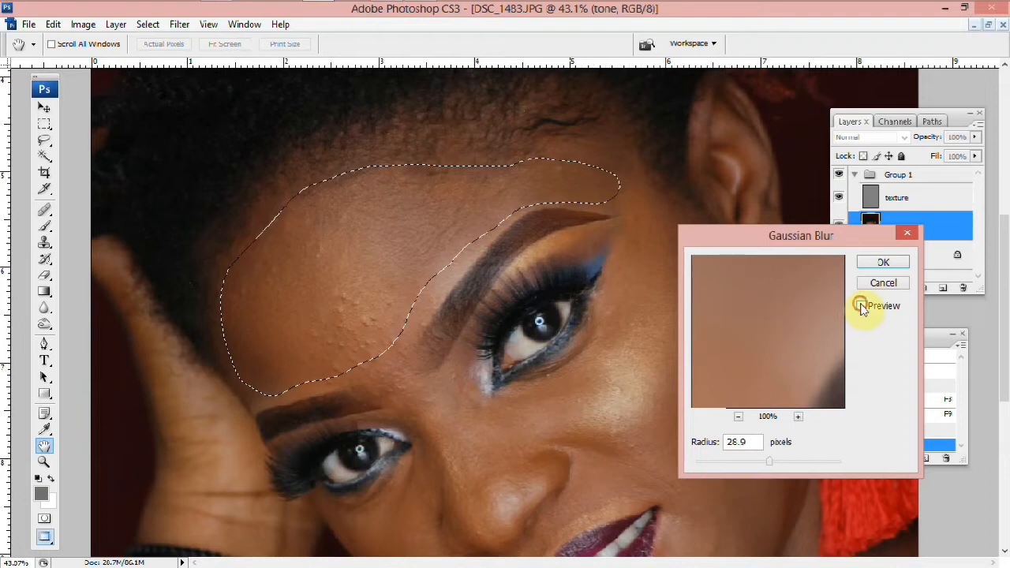
pyautogui.moveTo(772, 460); pyautogui.dragTo(768, 462)
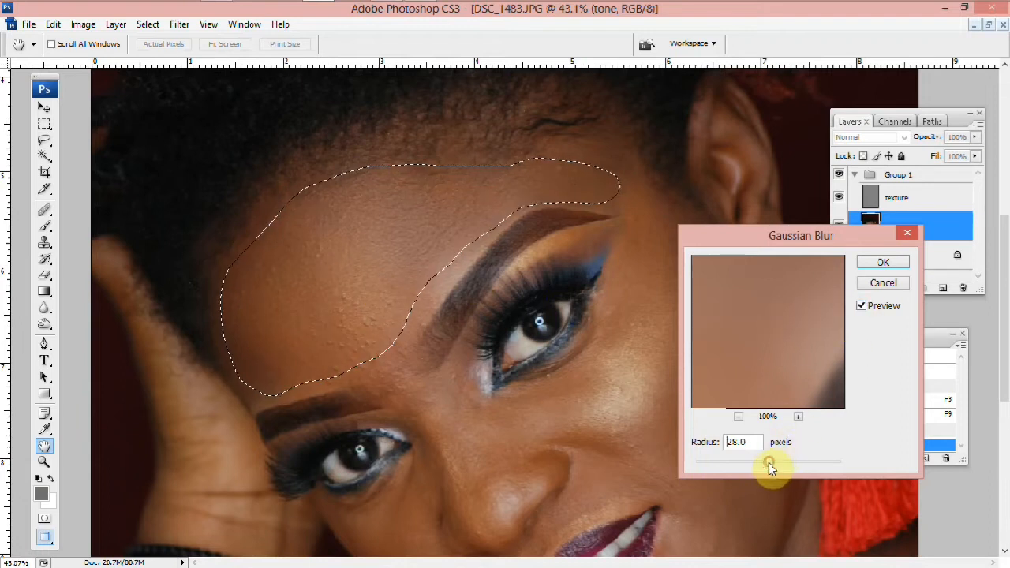
pyautogui.click(862, 262)
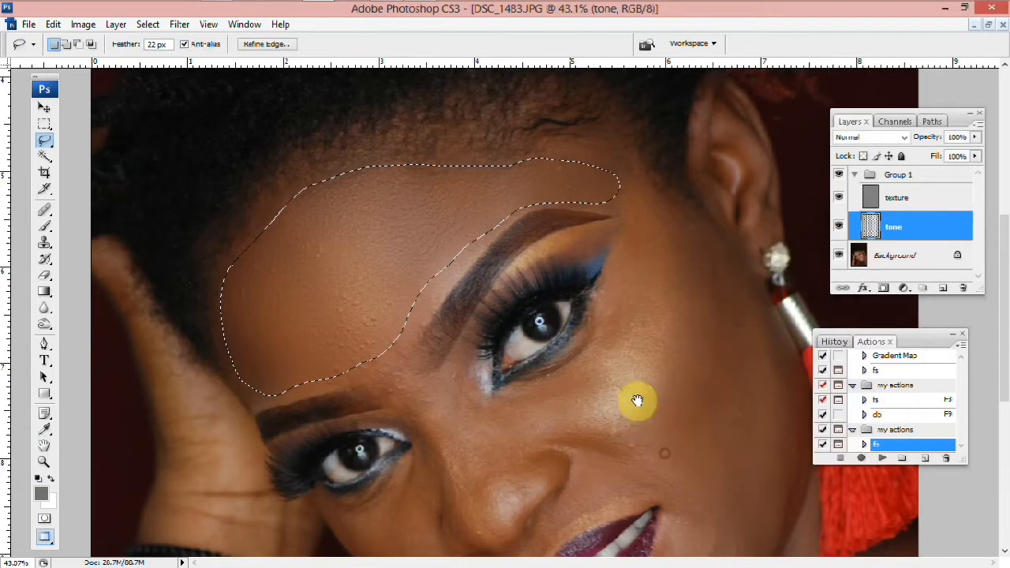
pyautogui.hotkey('ctrl', '0')
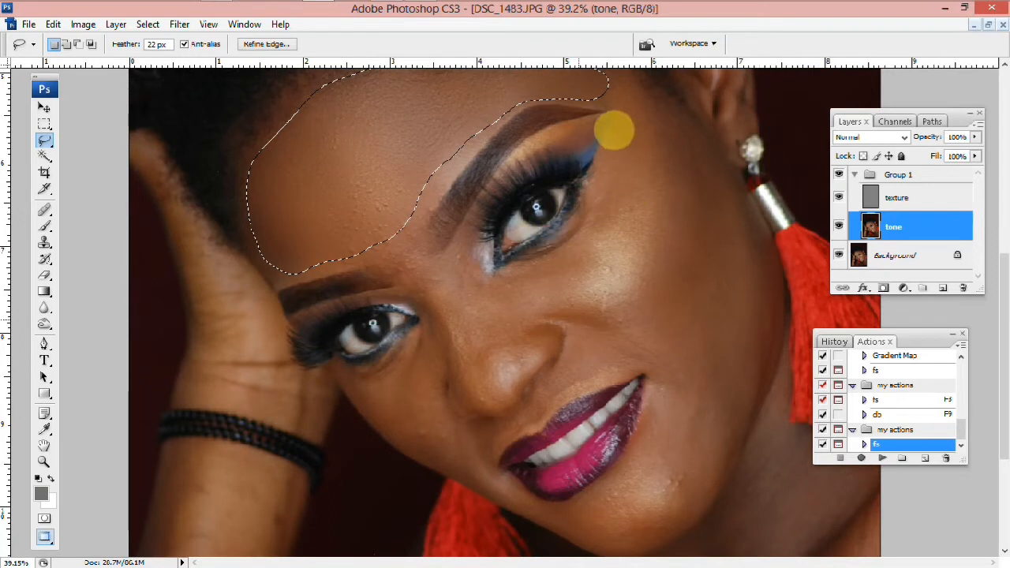
# Draw a Lasso selection around the cheek beside the right eye on the tone layer
pyautogui.scroll(1, 572, 259)
pyautogui.moveTo(572, 258)
pyautogui.mouseDown()
pyautogui.moveTo(523, 311)
pyautogui.moveTo(525, 323)
pyautogui.moveTo(574, 351)
pyautogui.mouseUp()
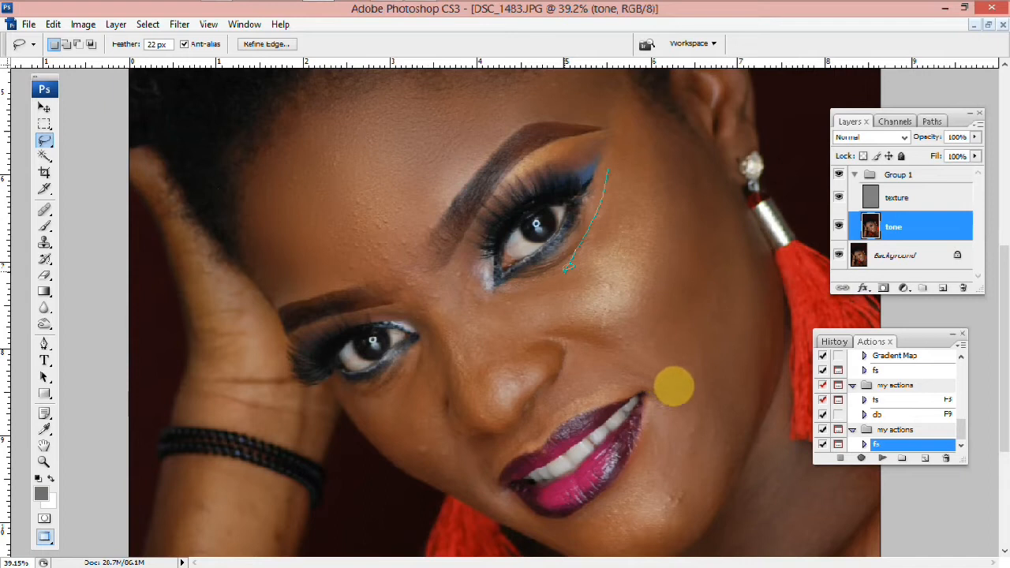
pyautogui.moveTo(720, 232)
pyautogui.mouseDown()
pyautogui.moveTo(714, 206)
pyautogui.moveTo(681, 147)
pyautogui.moveTo(637, 103)
pyautogui.moveTo(611, 179)
pyautogui.moveTo(619, 206)
pyautogui.mouseUp()
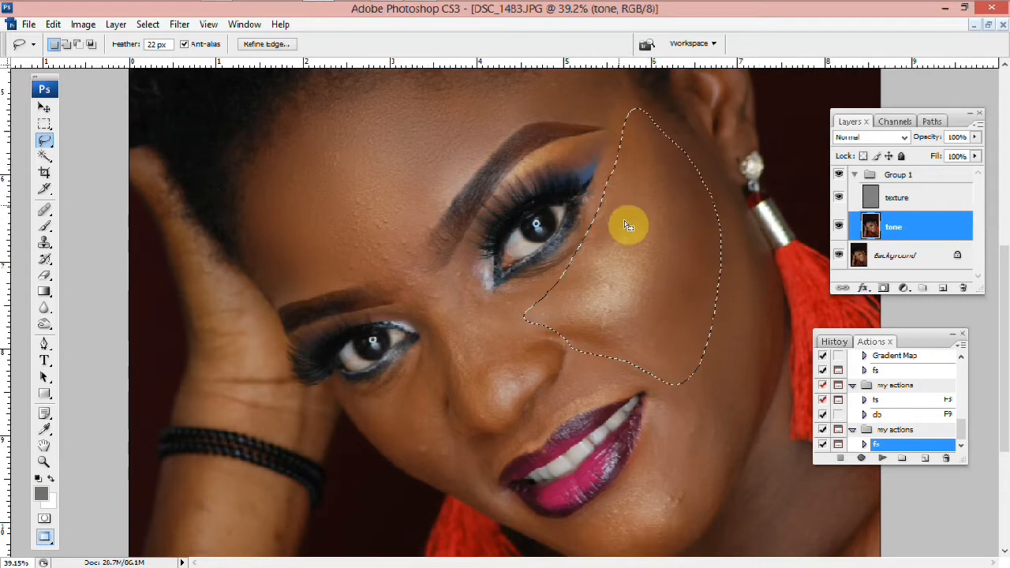
# Apply a Gaussian Blur of 16.7 pixels radius to the cheek selection, then deselect
pyautogui.click(180, 24)
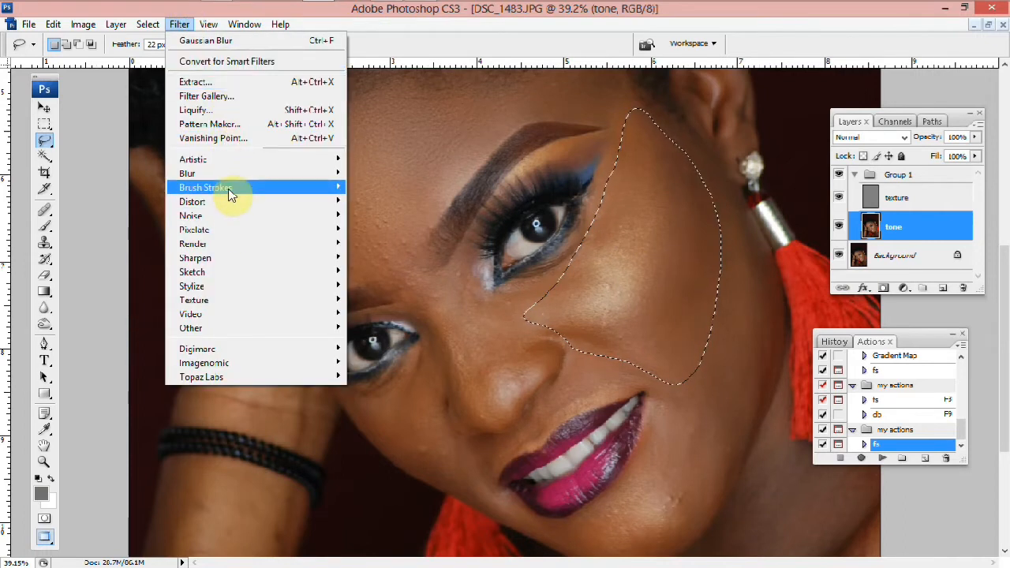
pyautogui.click(367, 227)
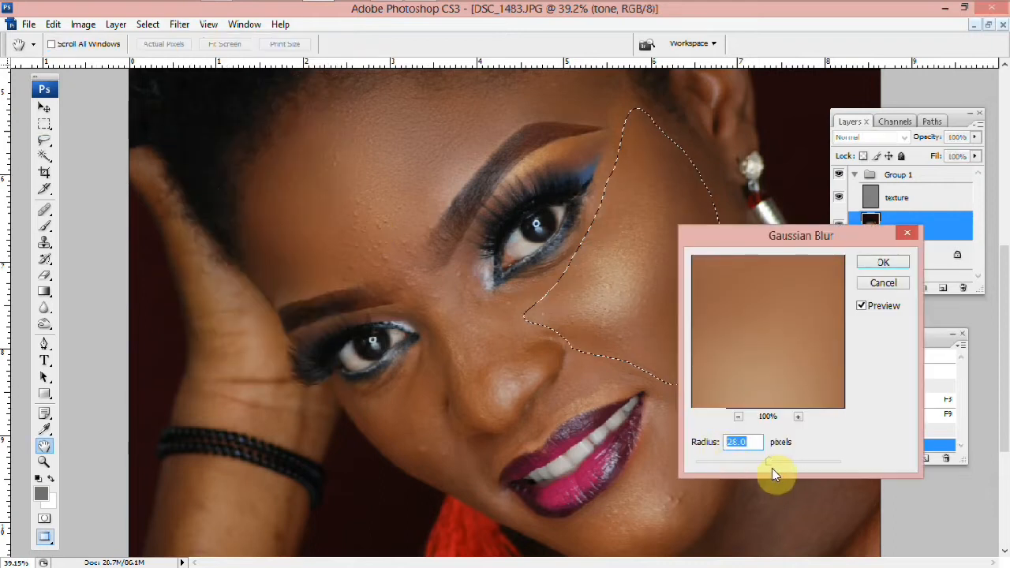
pyautogui.moveTo(766, 462); pyautogui.dragTo(759, 461)
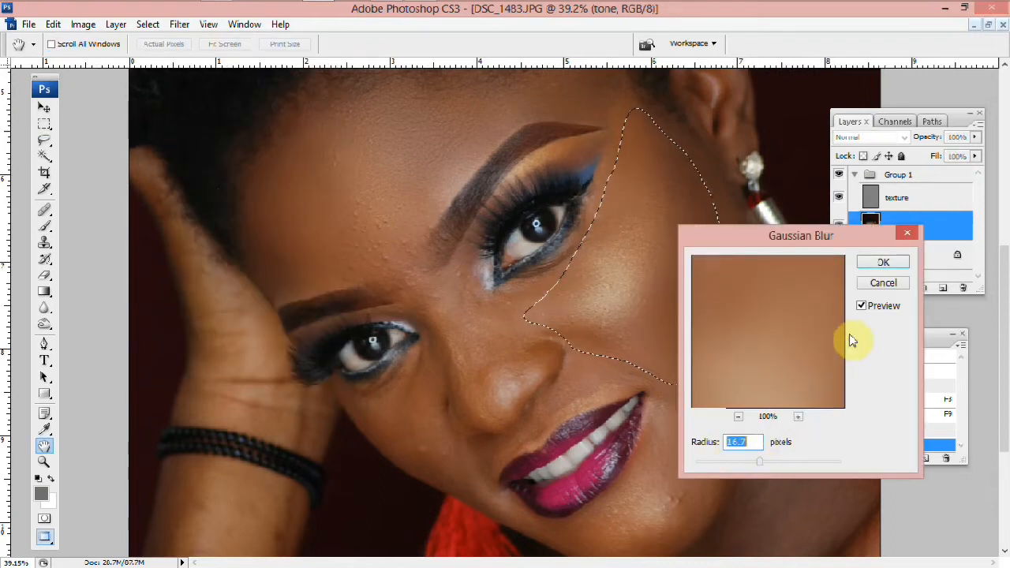
pyautogui.click(863, 265)
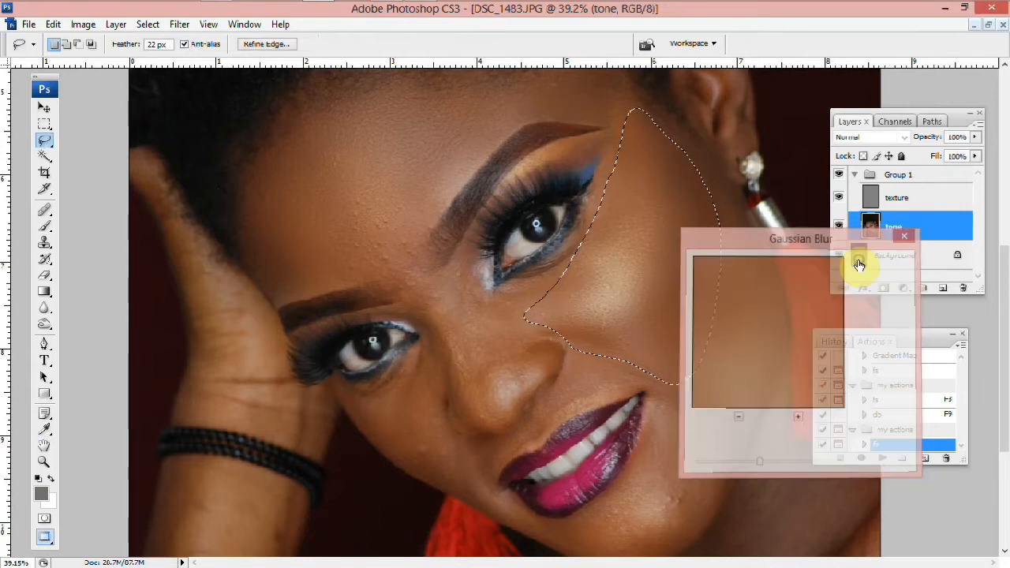
pyautogui.scroll(-1, 686, 403)
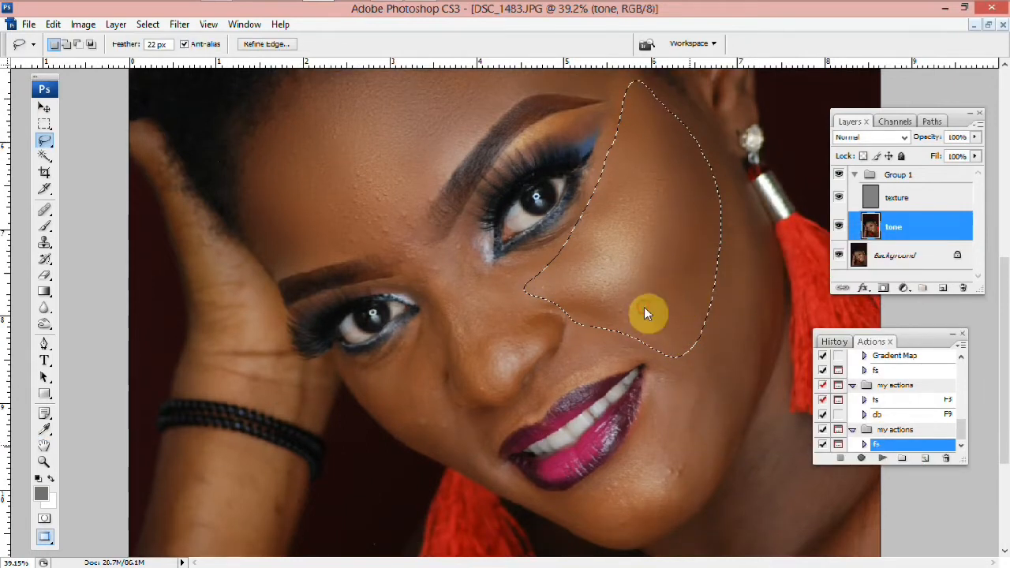
pyautogui.hotkey('ctrl', 'd')
pyautogui.scroll(-4, 529, 232)
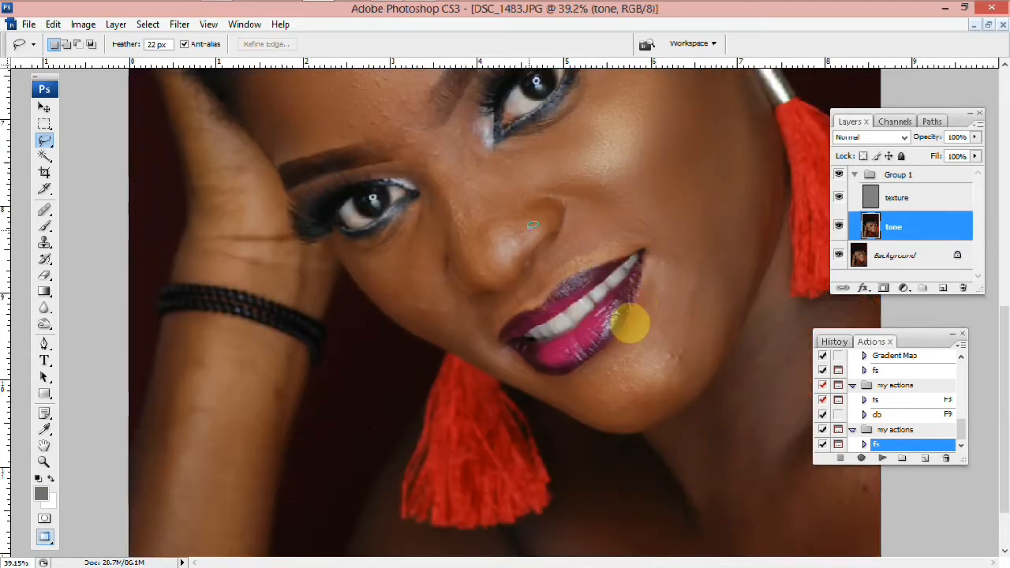
pyautogui.moveTo(566, 387)
pyautogui.mouseDown()
pyautogui.moveTo(621, 421)
pyautogui.moveTo(648, 421)
pyautogui.moveTo(694, 390)
pyautogui.moveTo(717, 351)
pyautogui.moveTo(732, 263)
pyautogui.moveTo(699, 233)
pyautogui.moveTo(666, 234)
pyautogui.moveTo(658, 275)
pyautogui.mouseUp()
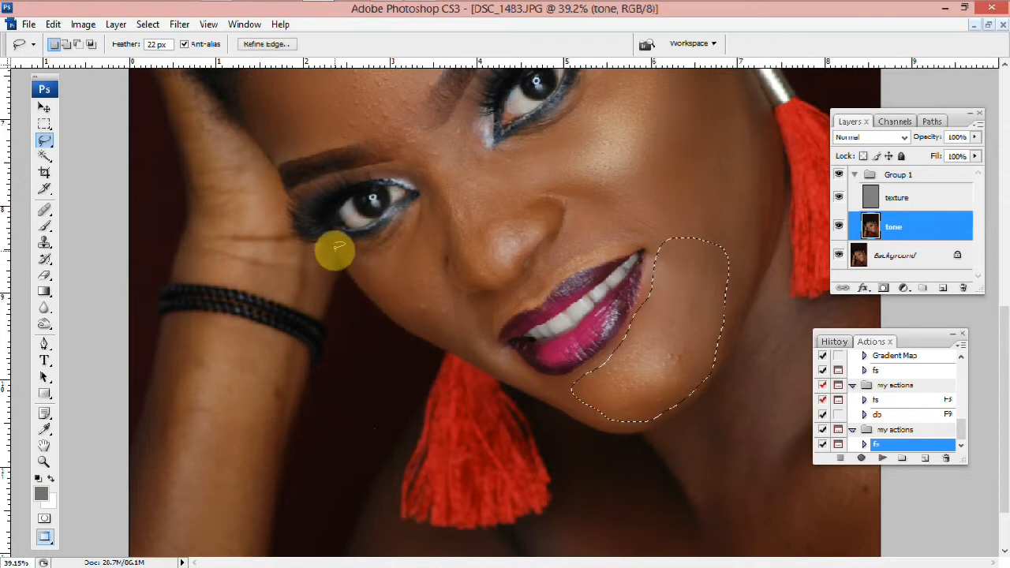
pyautogui.moveTo(436, 202)
pyautogui.mouseDown()
pyautogui.moveTo(459, 315)
pyautogui.moveTo(458, 325)
pyautogui.moveTo(433, 330)
pyautogui.moveTo(398, 315)
pyautogui.moveTo(370, 259)
pyautogui.moveTo(428, 210)
pyautogui.mouseUp()
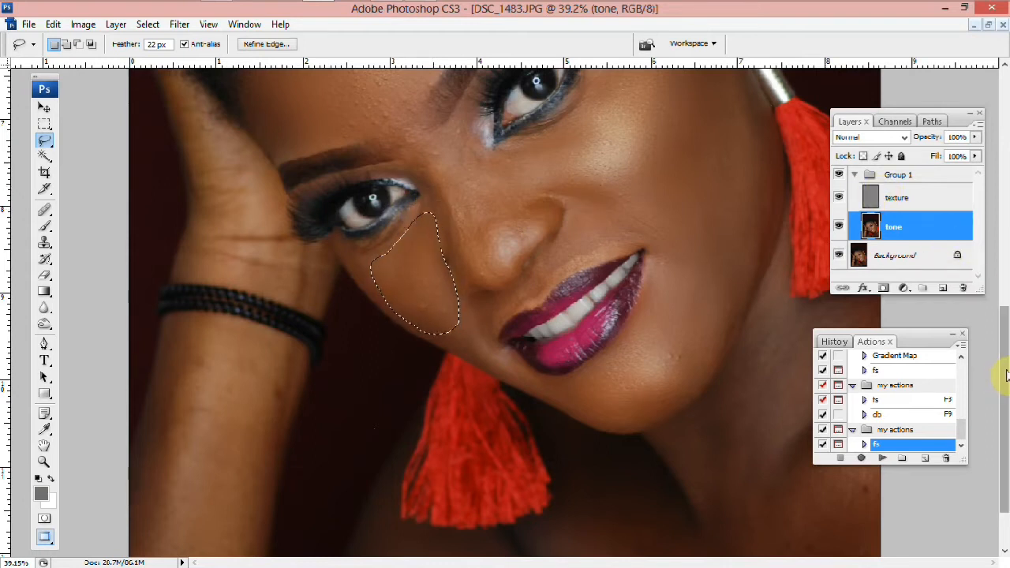
pyautogui.moveTo(999, 356); pyautogui.dragTo(1006, 347)
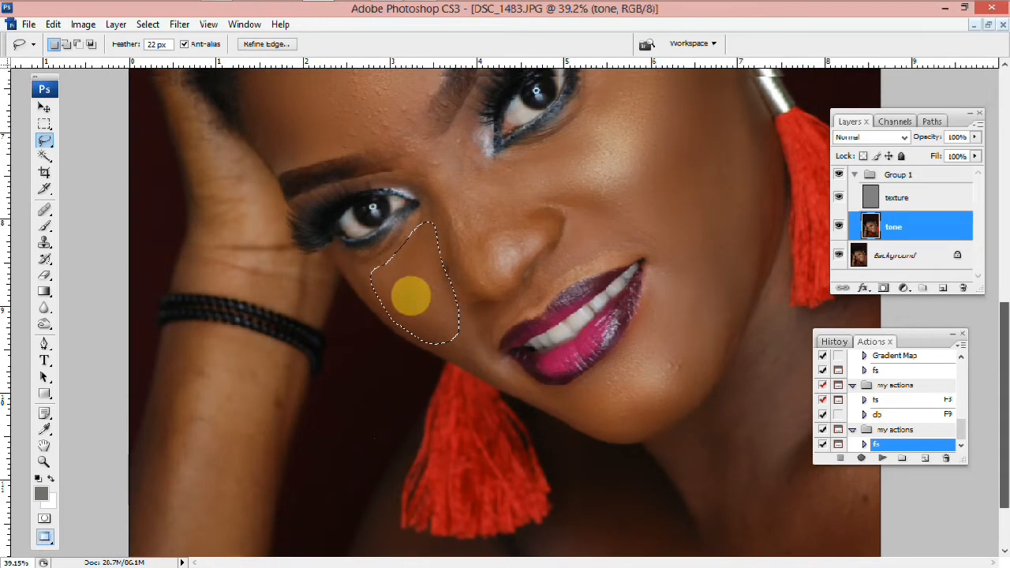
pyautogui.scroll(4, 422, 290)
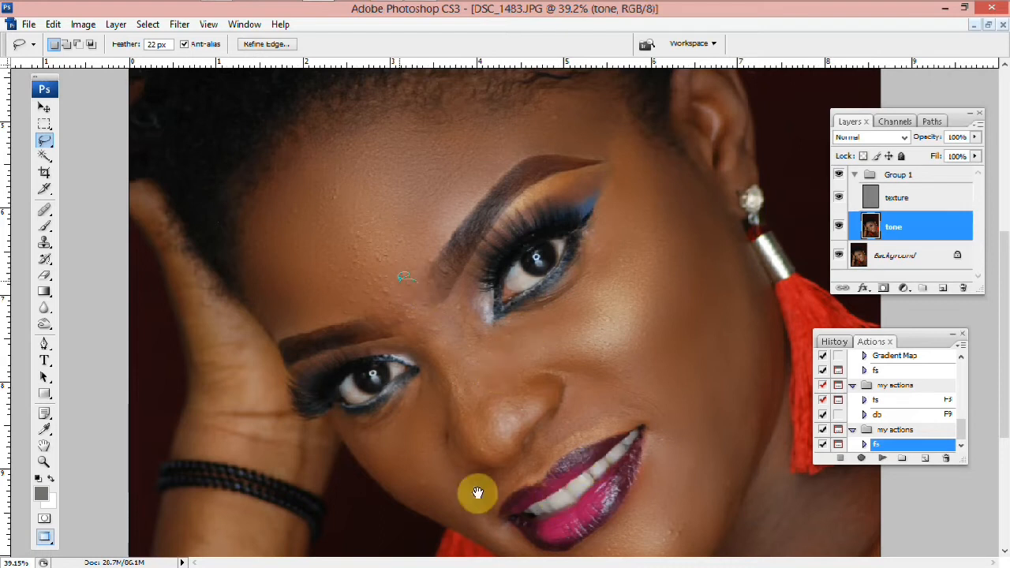
pyautogui.hotkey('ctrl', '0')
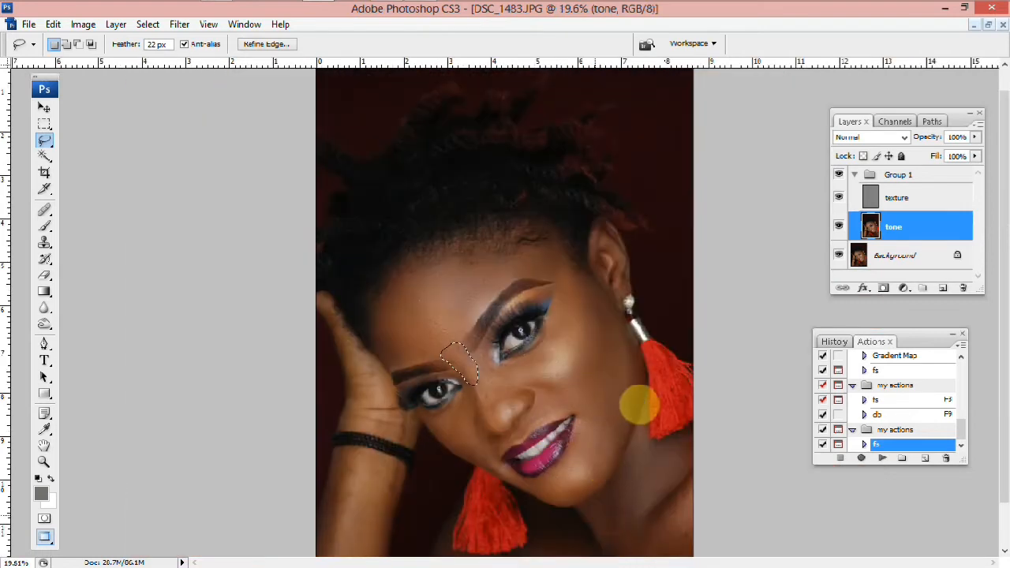
pyautogui.scroll(-2, 637, 394)
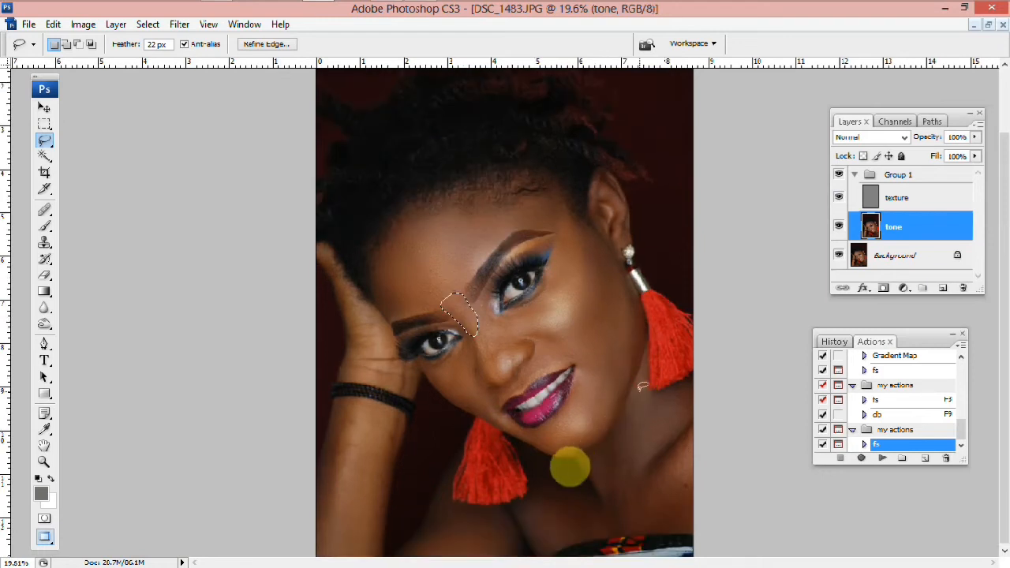
# Lasso the neck and jaw area below the chin and apply a Gaussian Blur to it
pyautogui.moveTo(547, 504)
pyautogui.mouseDown()
pyautogui.moveTo(540, 537)
pyautogui.moveTo(615, 517)
pyautogui.moveTo(689, 516)
pyautogui.moveTo(688, 416)
pyautogui.moveTo(638, 384)
pyautogui.mouseUp()
pyautogui.click(179, 25)
pyautogui.moveTo(226, 174)
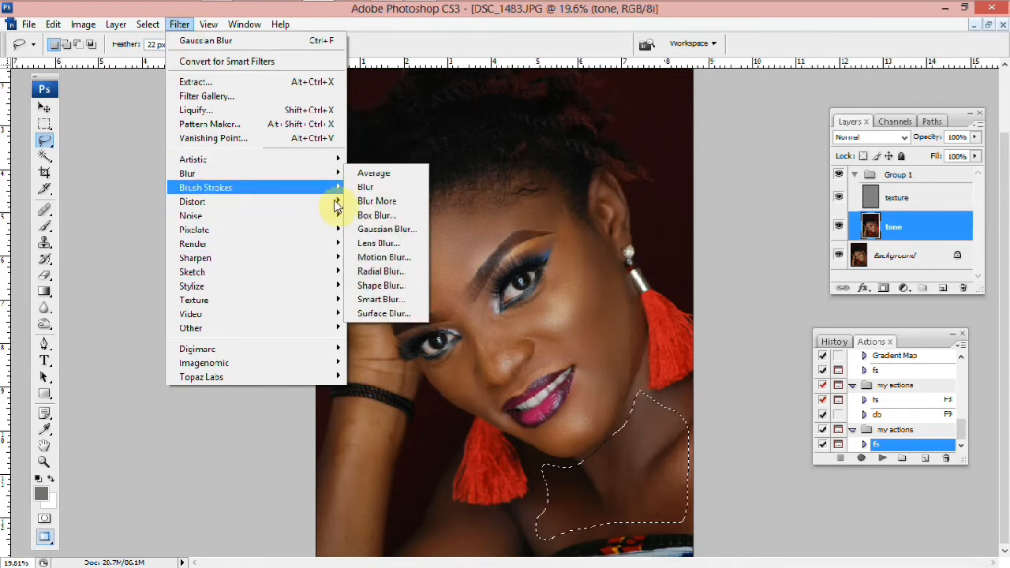
pyautogui.click(363, 228)
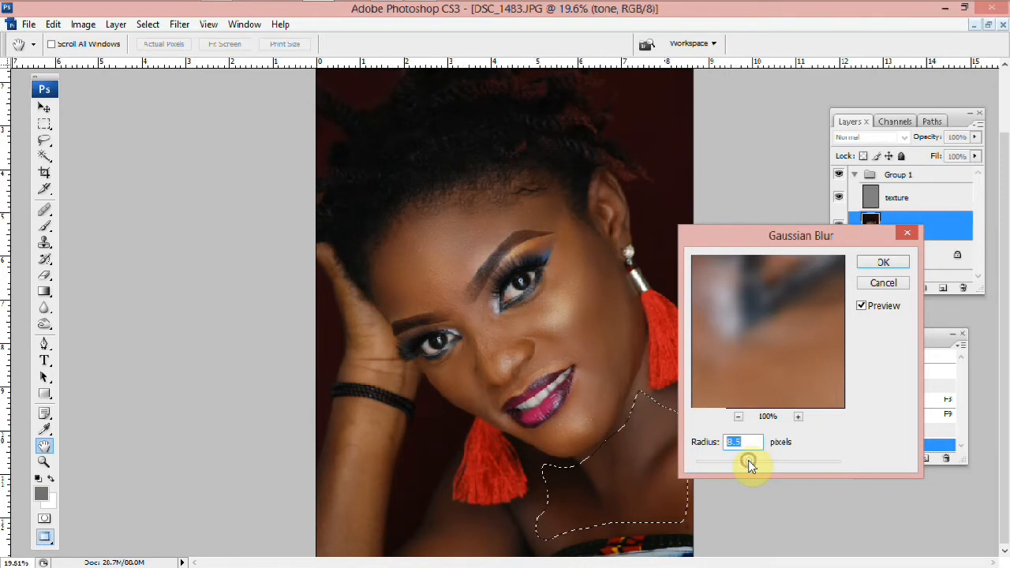
pyautogui.click(883, 263)
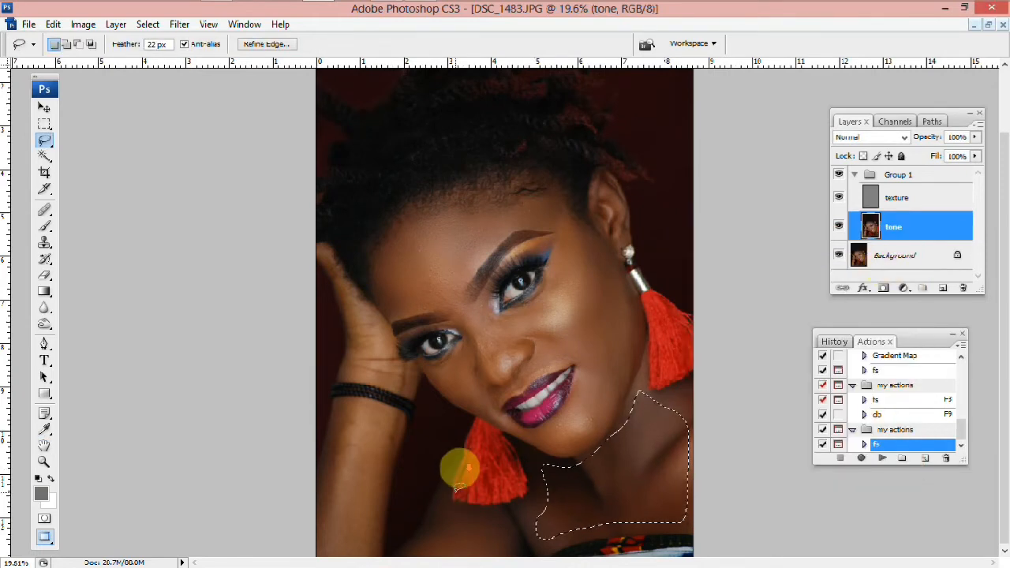
pyautogui.scroll(-1, 465, 473)
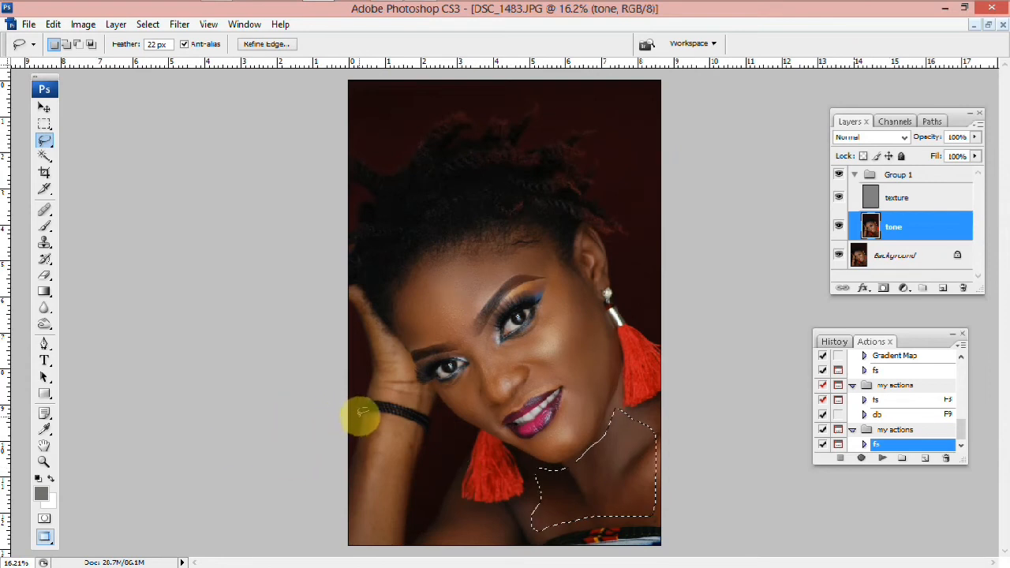
pyautogui.moveTo(362, 418)
pyautogui.mouseDown()
pyautogui.moveTo(349, 531)
pyautogui.moveTo(376, 545)
pyautogui.moveTo(396, 542)
pyautogui.moveTo(422, 438)
pyautogui.moveTo(403, 417)
pyautogui.moveTo(360, 424)
pyautogui.mouseUp()
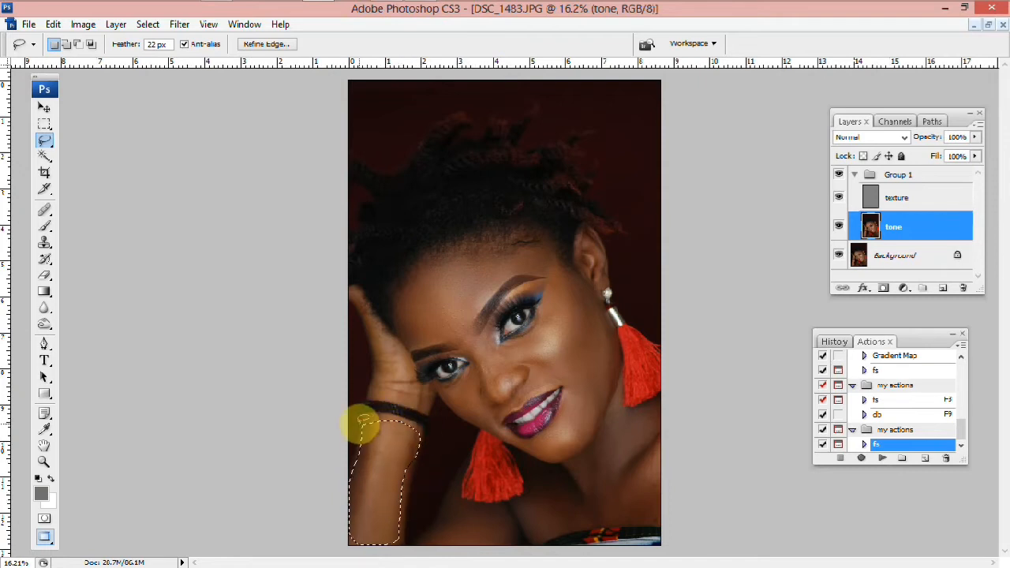
pyautogui.click(207, 421)
# Select the texture layer inside Group 1
pyautogui.scroll(2, 791, 125)
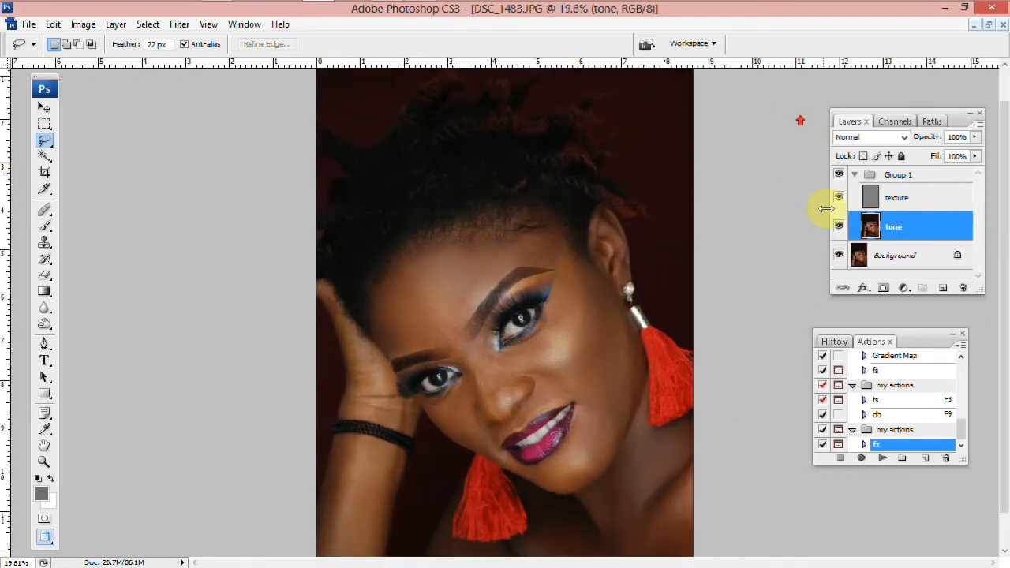
pyautogui.scroll(2, 845, 176)
pyautogui.click(853, 174)
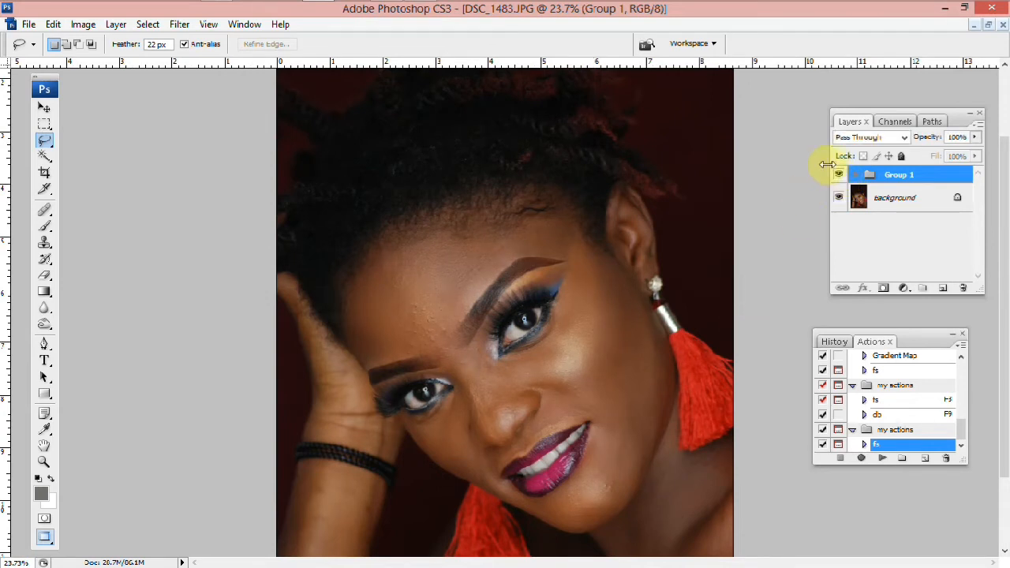
pyautogui.scroll(2, 838, 174)
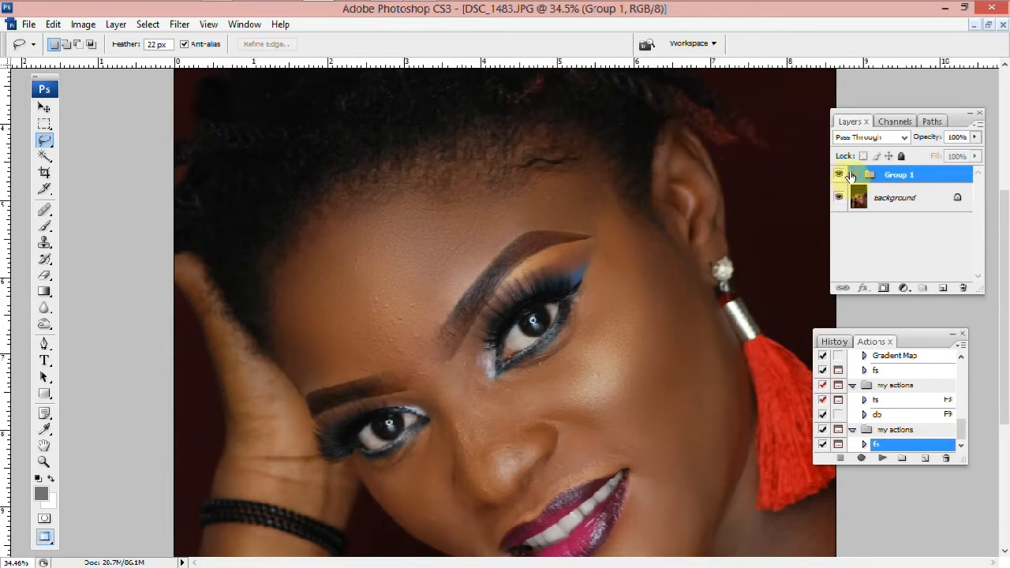
pyautogui.click(853, 175)
pyautogui.click(896, 204)
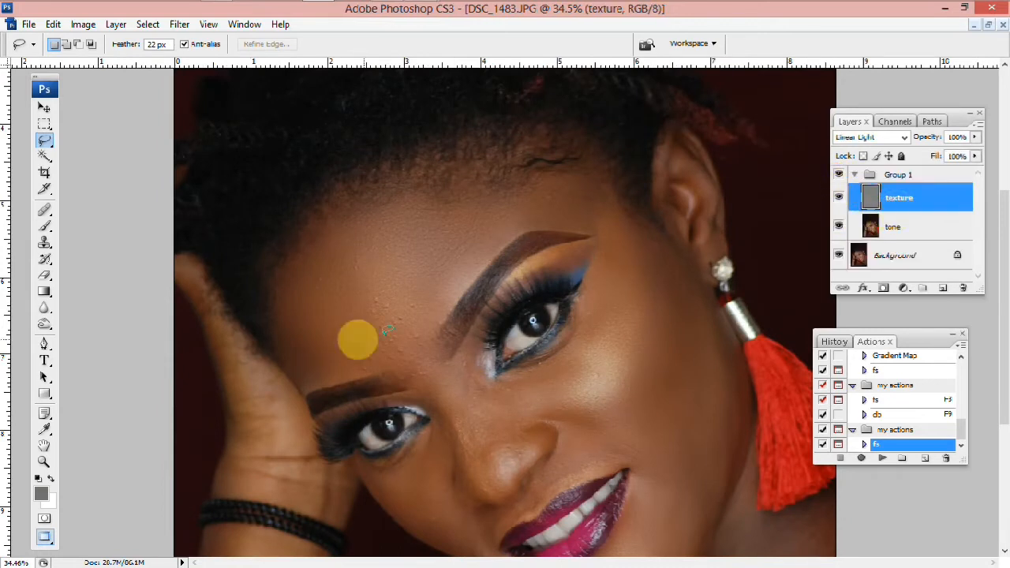
# Clone-stamp over the bumps on the forehead between the eyebrows on the texture layer with a 45 px brush
pyautogui.scroll(1, 359, 337)
pyautogui.scroll(7, 389, 342)
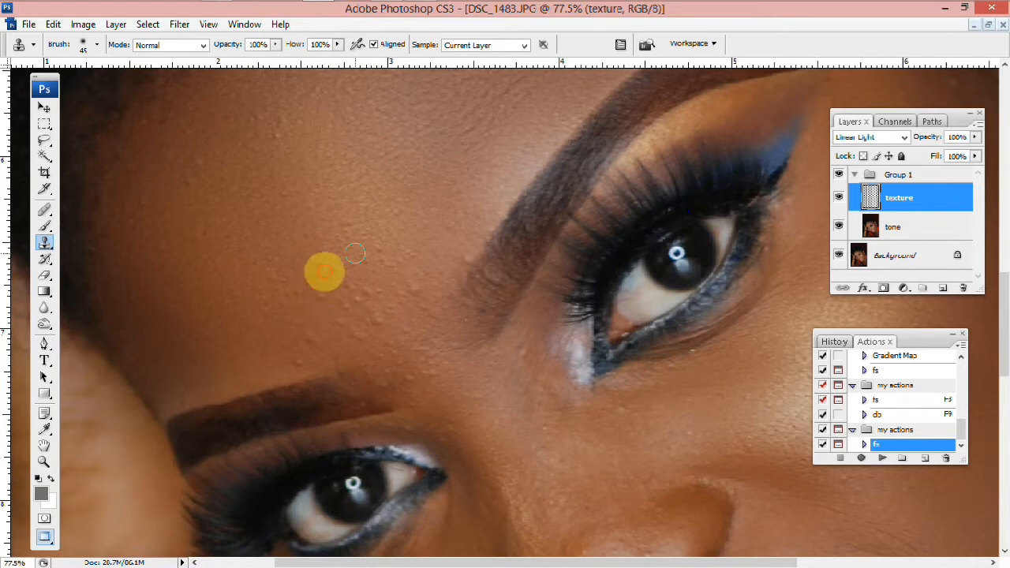
pyautogui.keyDown('alt'); pyautogui.click(423, 267); pyautogui.keyUp('alt')
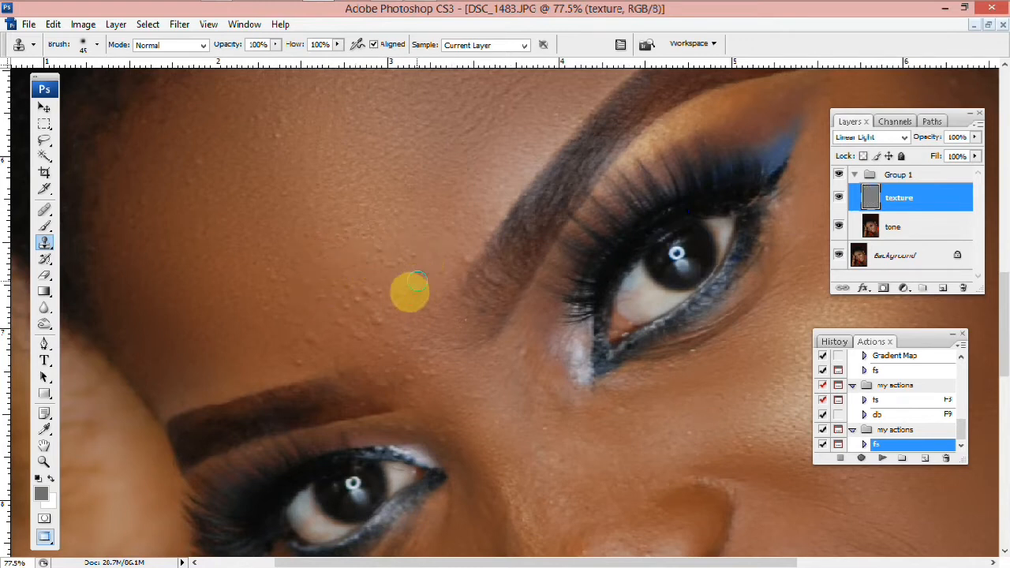
pyautogui.click(416, 292)
pyautogui.click(407, 283)
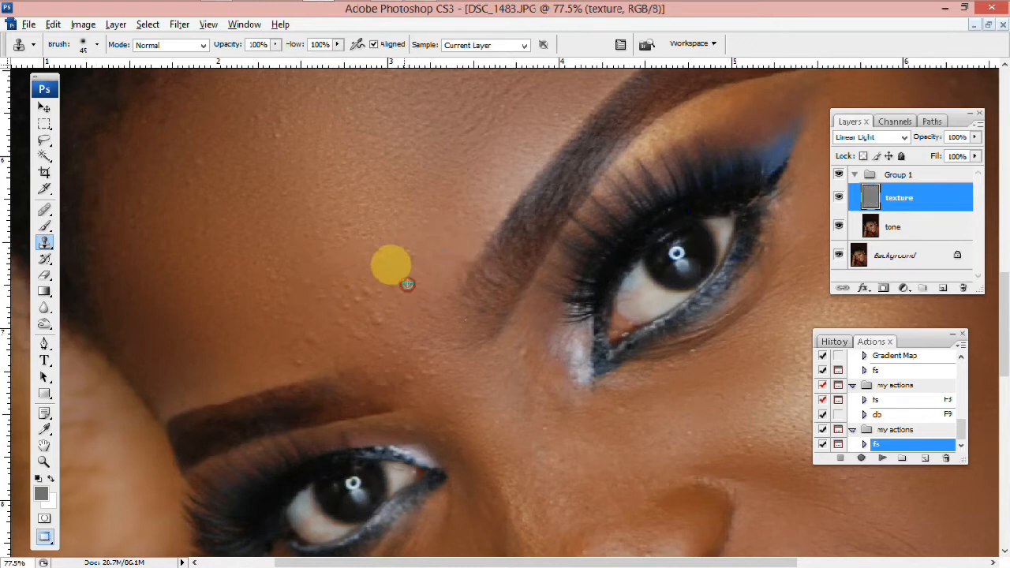
pyautogui.click(365, 297)
pyautogui.click(352, 298)
pyautogui.click(332, 288)
pyautogui.click(313, 292)
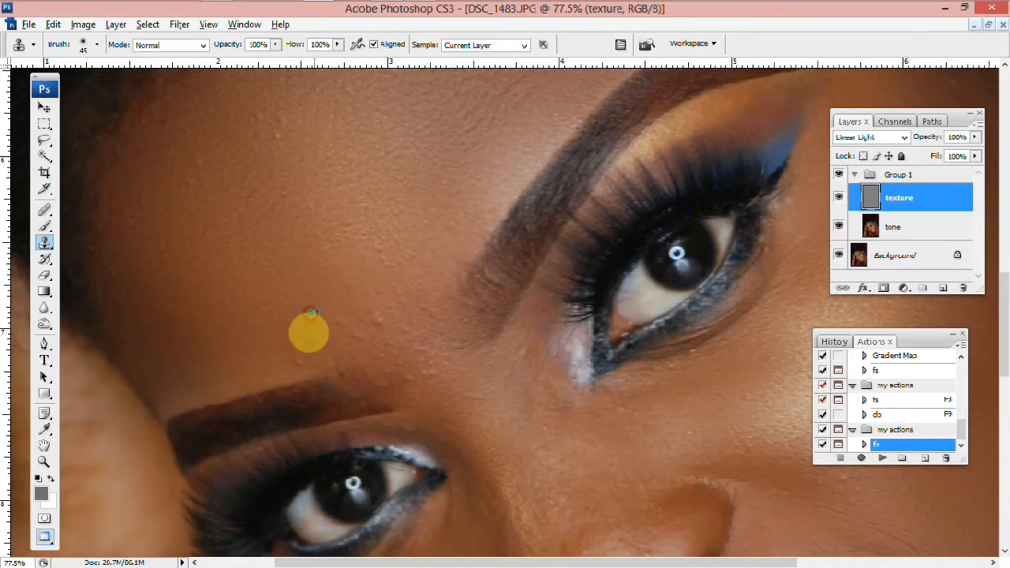
pyautogui.click(302, 351)
pyautogui.keyDown('alt'); pyautogui.click(384, 285); pyautogui.keyUp('alt')
pyautogui.click(374, 319)
pyautogui.keyDown('alt'); pyautogui.click(400, 293); pyautogui.keyUp('alt')
pyautogui.click(339, 315)
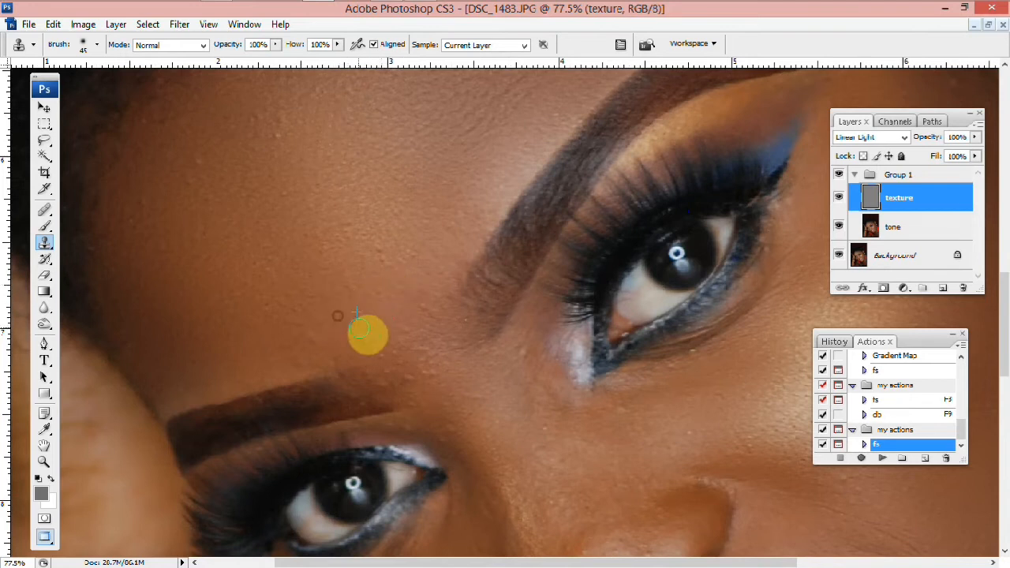
pyautogui.click(384, 285)
pyautogui.click(379, 308)
pyautogui.click(408, 310)
pyautogui.keyDown('alt'); pyautogui.click(396, 301); pyautogui.keyUp('alt')
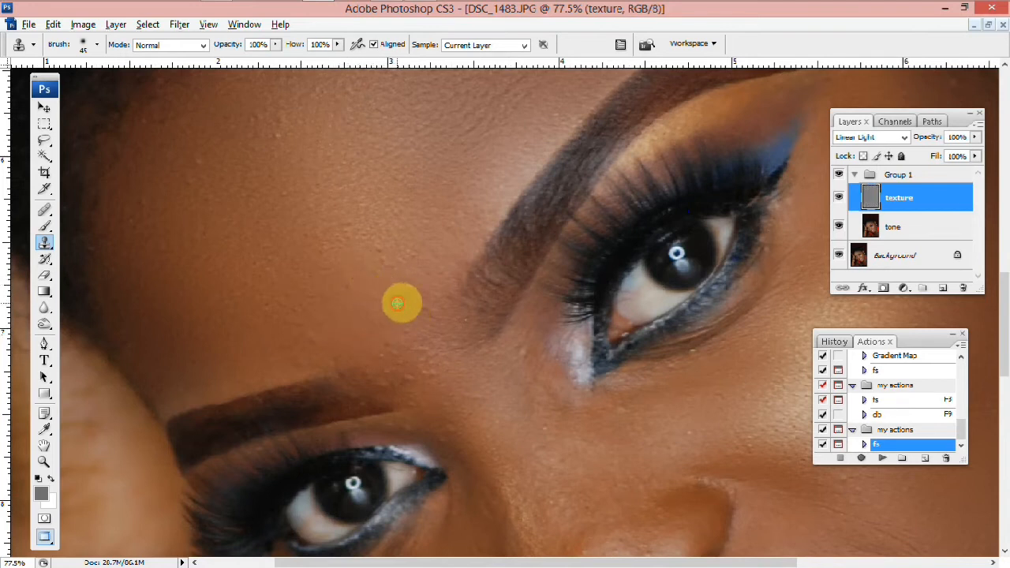
pyautogui.click(419, 307)
pyautogui.click(392, 322)
pyautogui.click(403, 339)
pyautogui.click(397, 316)
pyautogui.click(417, 358)
pyautogui.click(400, 354)
pyautogui.click(444, 414)
pyautogui.click(435, 403)
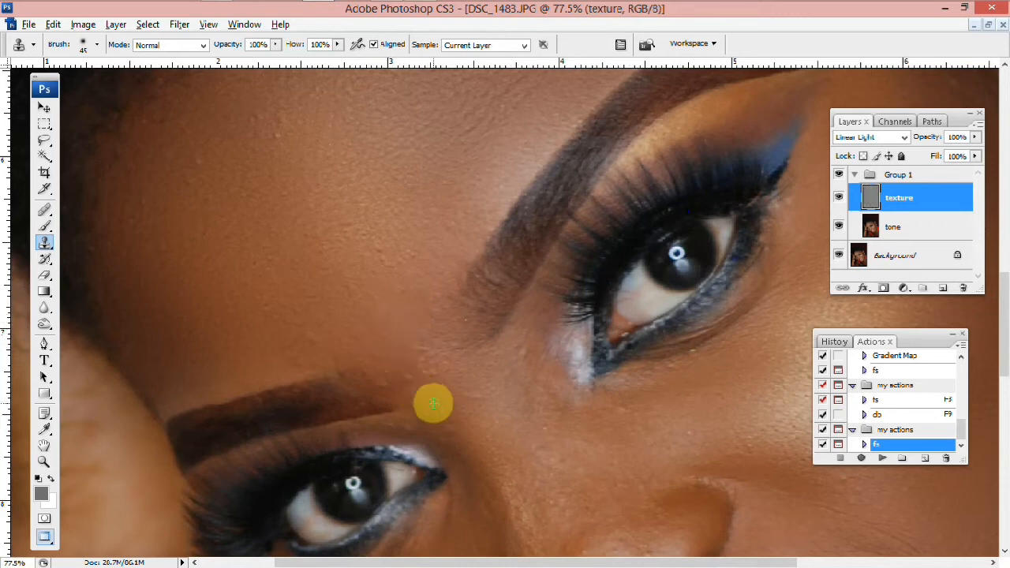
pyautogui.click(439, 356)
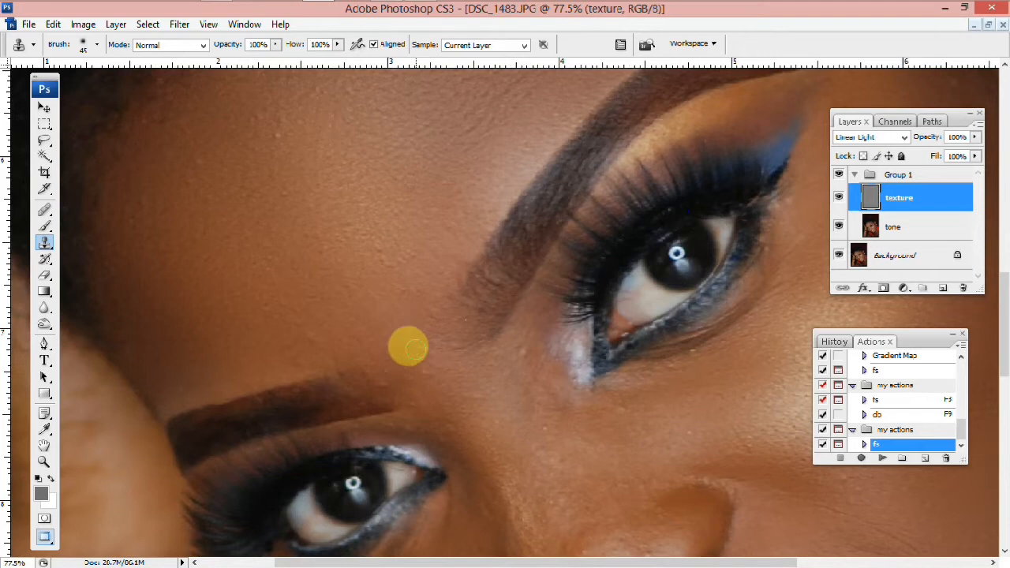
pyautogui.keyDown('alt'); pyautogui.click(354, 324); pyautogui.keyUp('alt')
pyautogui.click(384, 346)
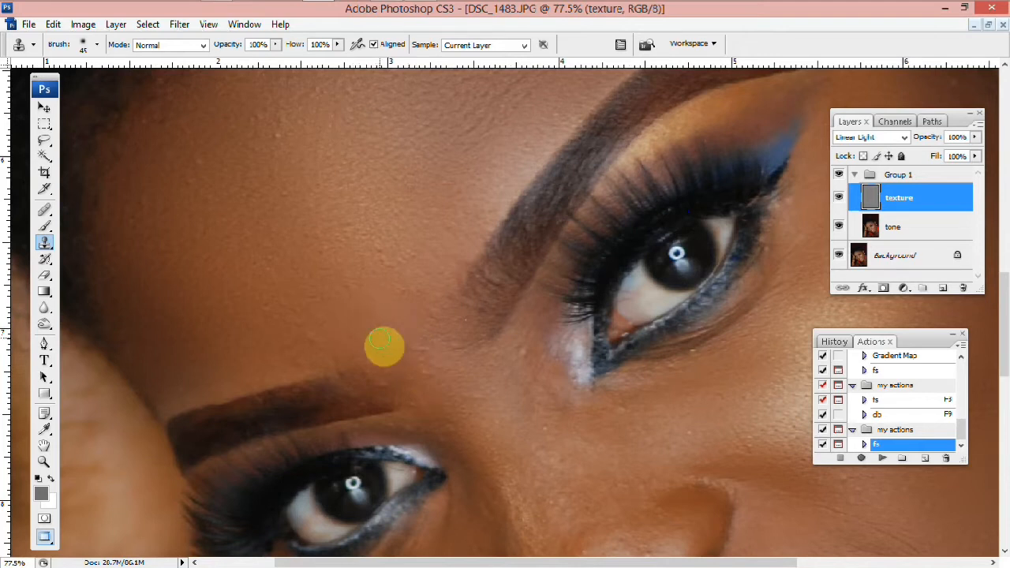
pyautogui.click(424, 343)
pyautogui.click(433, 349)
pyautogui.click(464, 381)
pyautogui.click(476, 388)
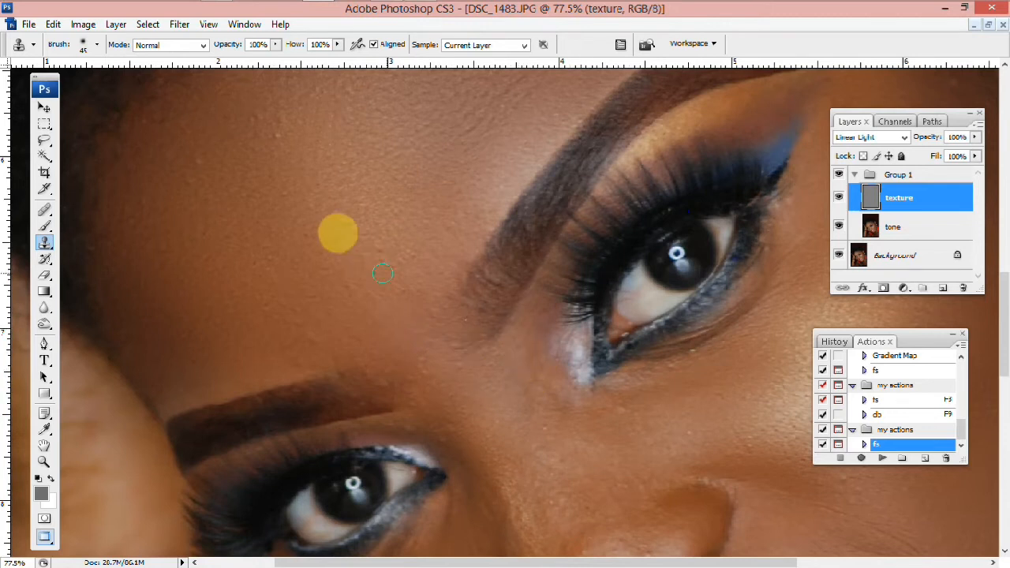
pyautogui.scroll(-1, 294, 195)
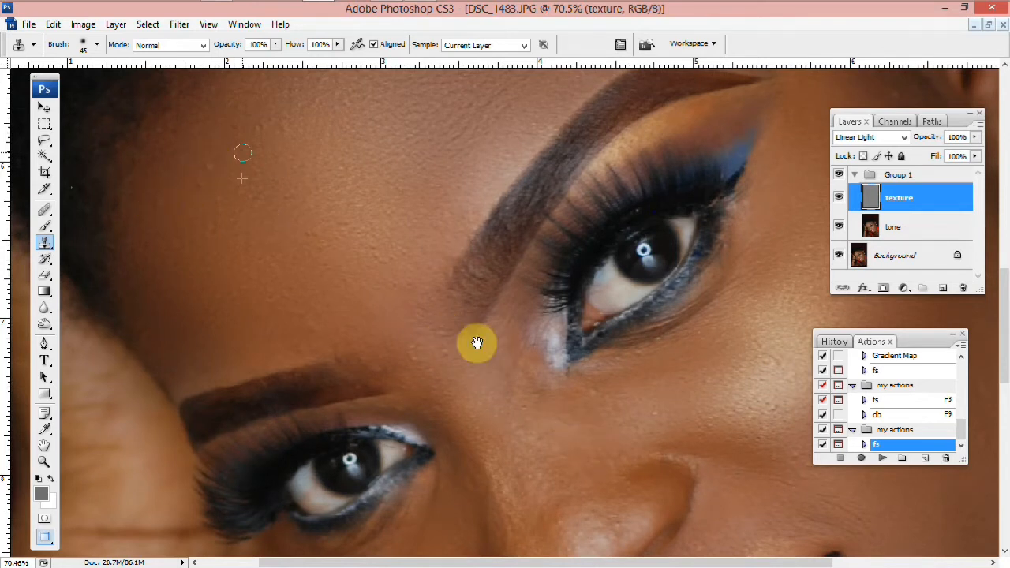
pyautogui.scroll(-1, 623, 387)
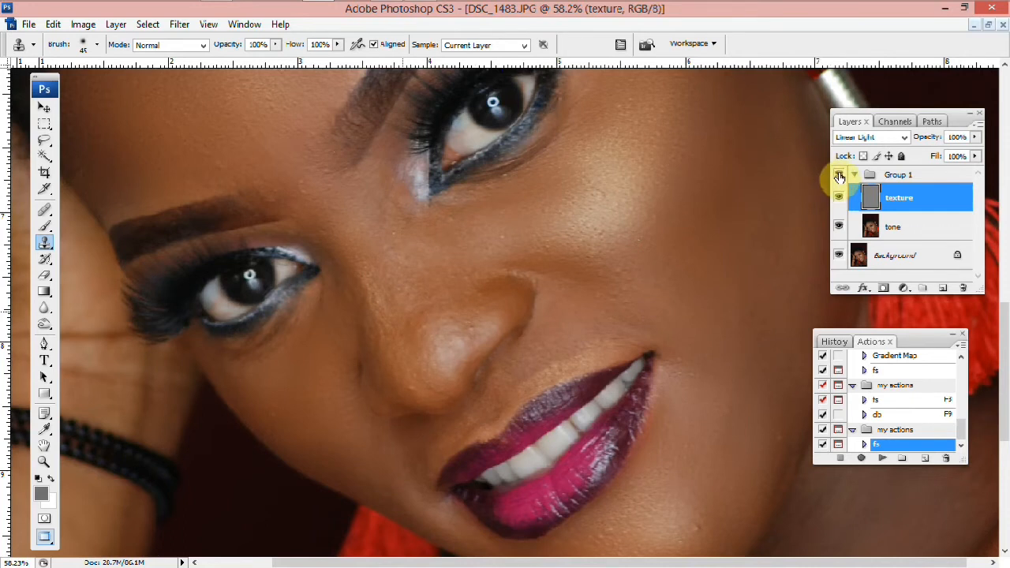
# Fit the image on screen and run the ds action to create the dodge and burn layer group
pyautogui.hotkey('ctrl', '0')
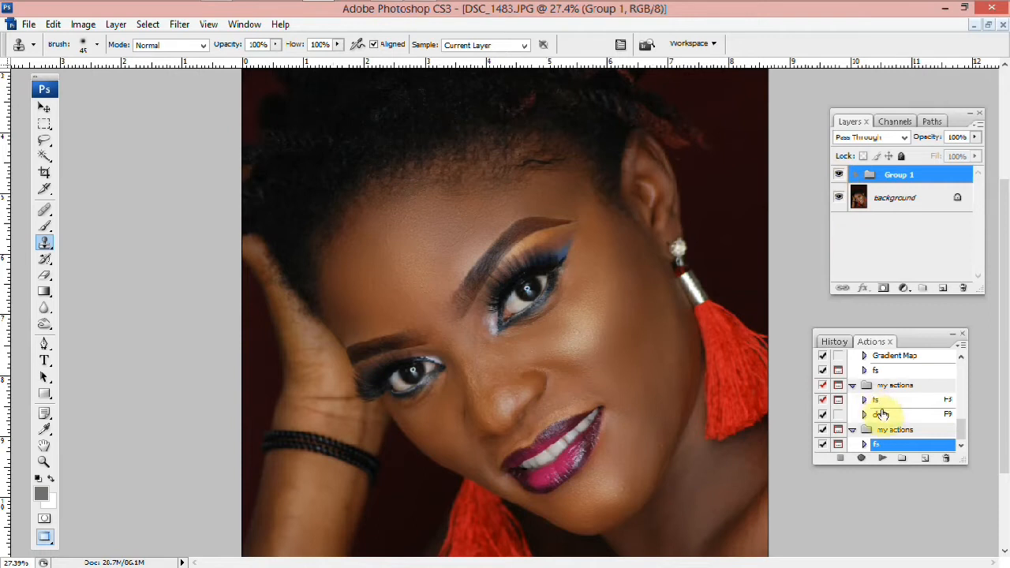
pyautogui.doubleClick(882, 416)
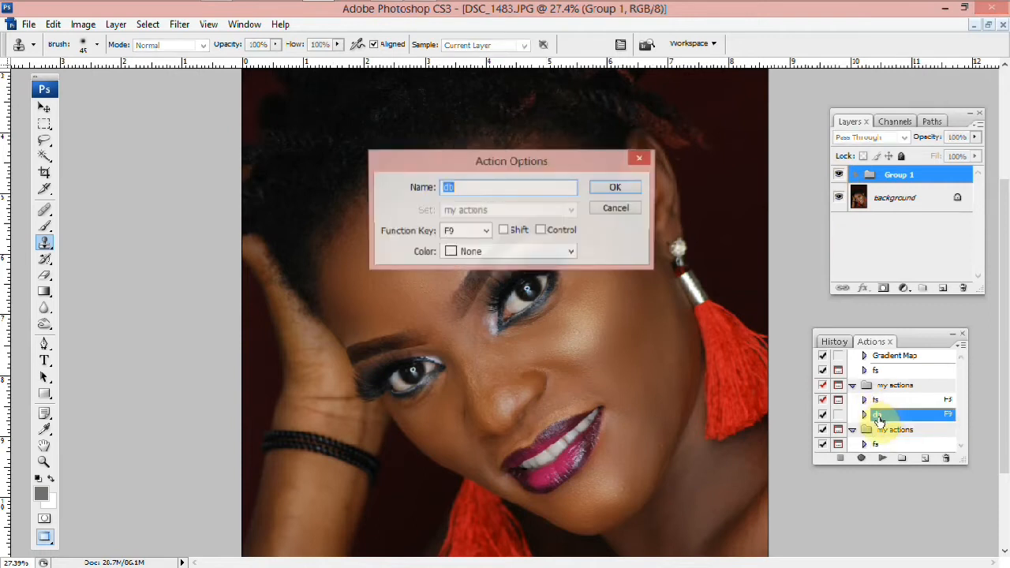
pyautogui.click(613, 190)
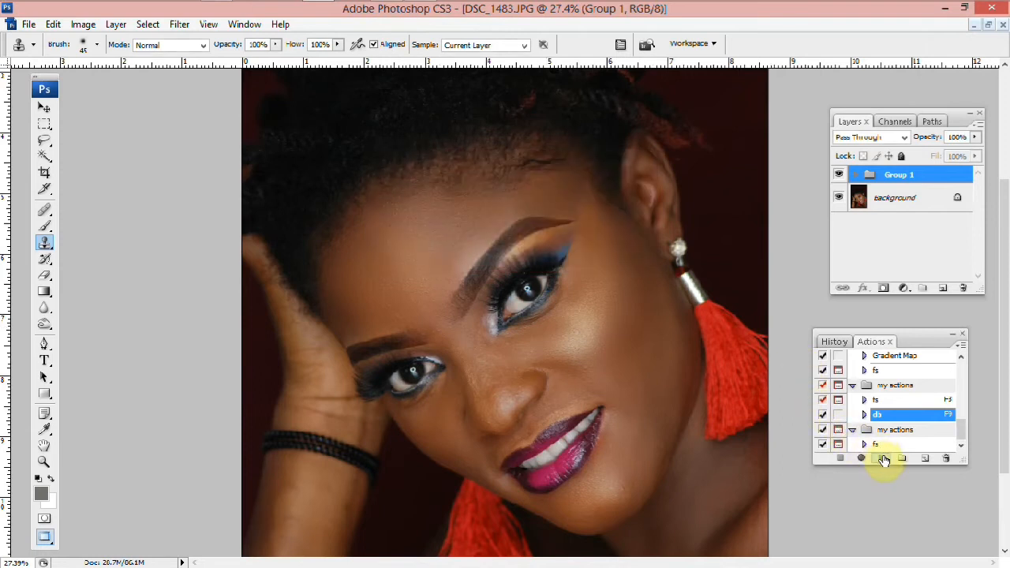
pyautogui.click(883, 459)
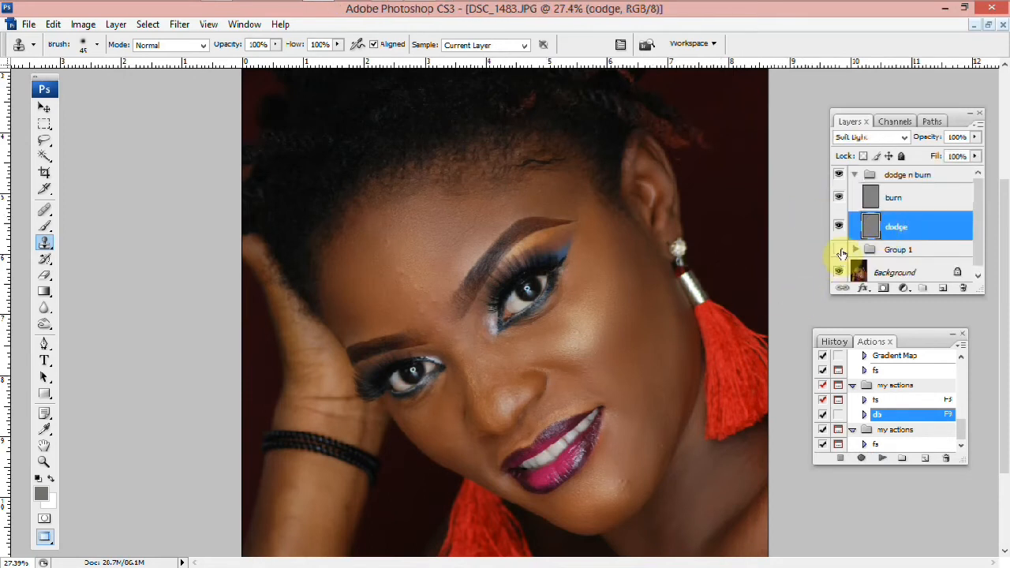
# Hide Group 1, then lighten the forehead on the dodge layer with the Dodge tool at Midtones, 6% exposure
pyautogui.click(839, 250)
pyautogui.moveTo(44, 324); pyautogui.dragTo(121, 332)
pyautogui.click(120, 326)
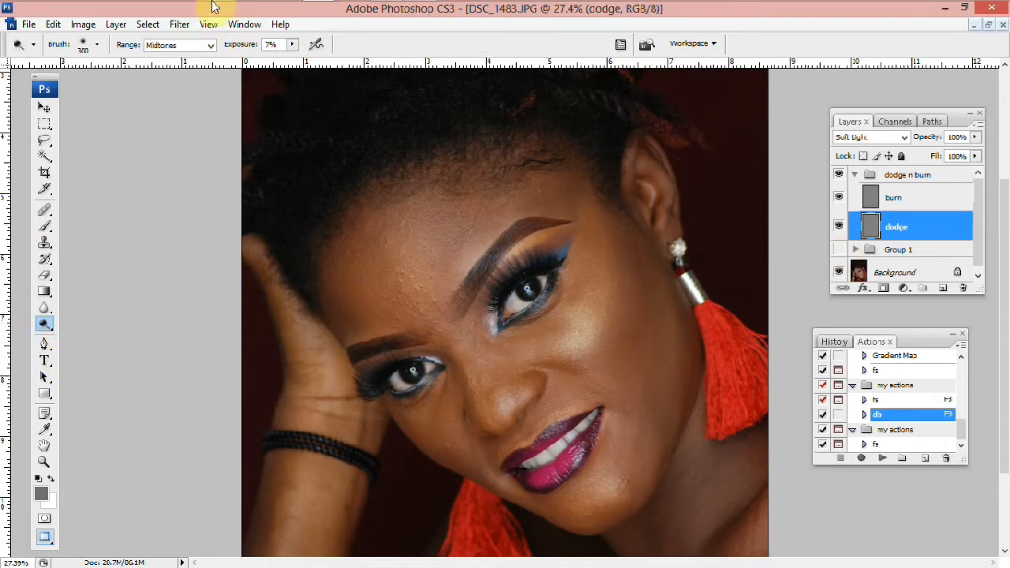
pyautogui.click(295, 48)
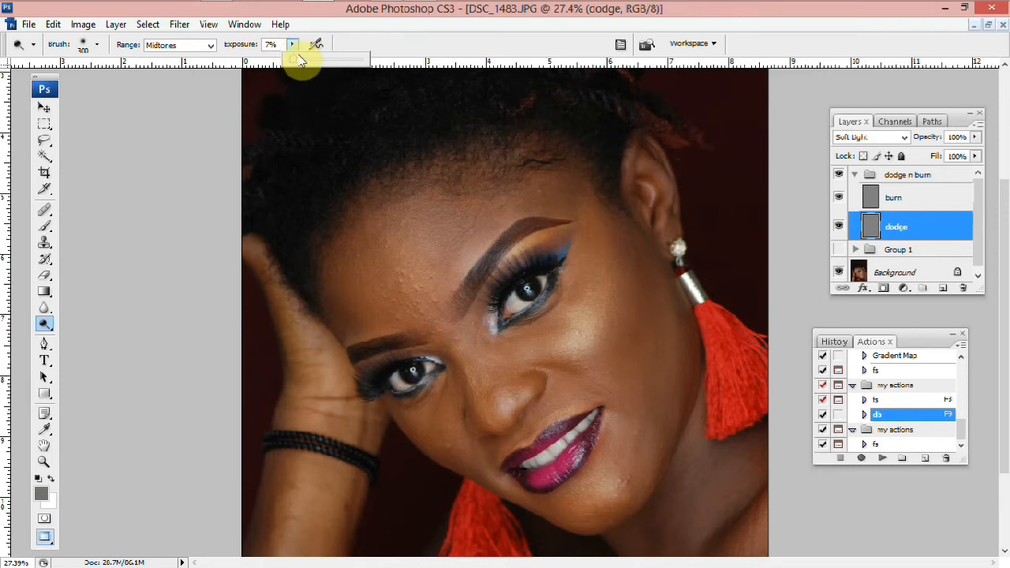
pyautogui.click(269, 45)
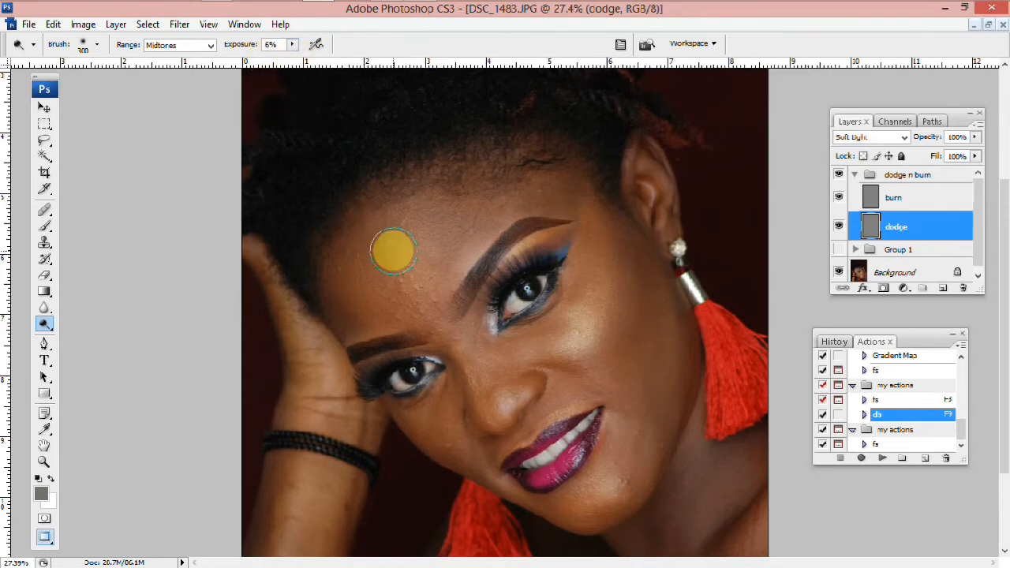
pyautogui.rightClick(394, 252)
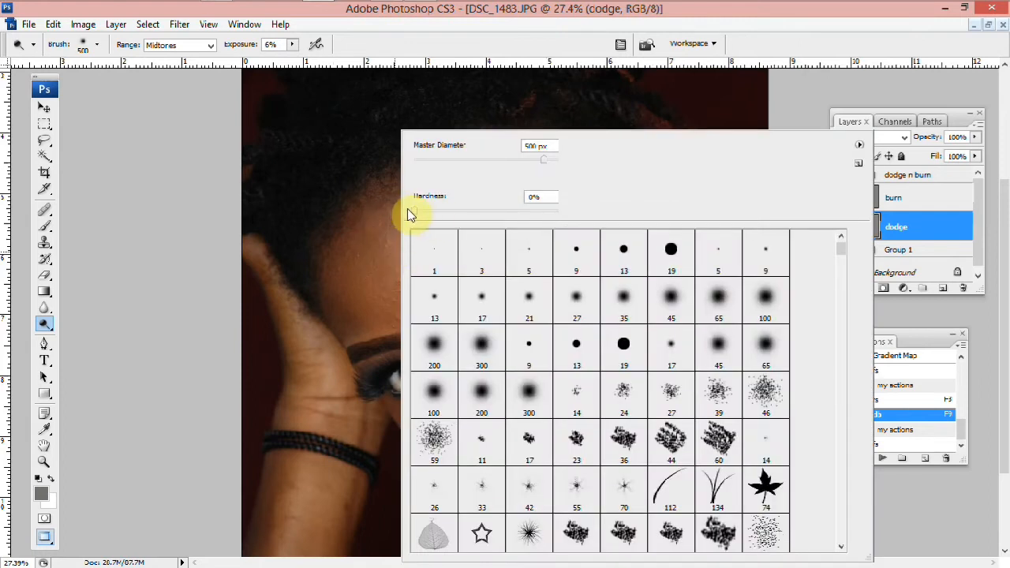
pyautogui.click(385, 261)
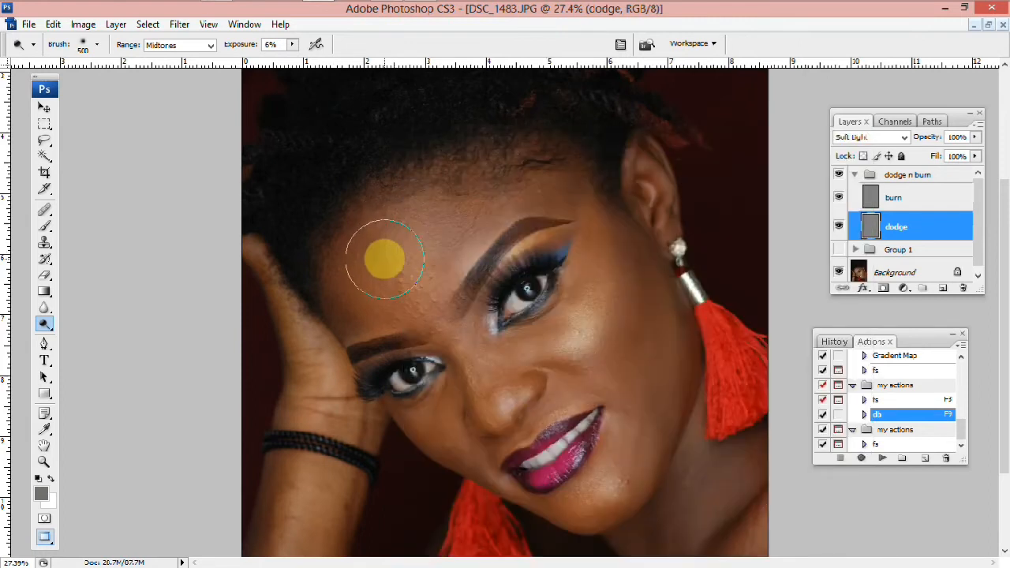
pyautogui.scroll(1, 368, 271)
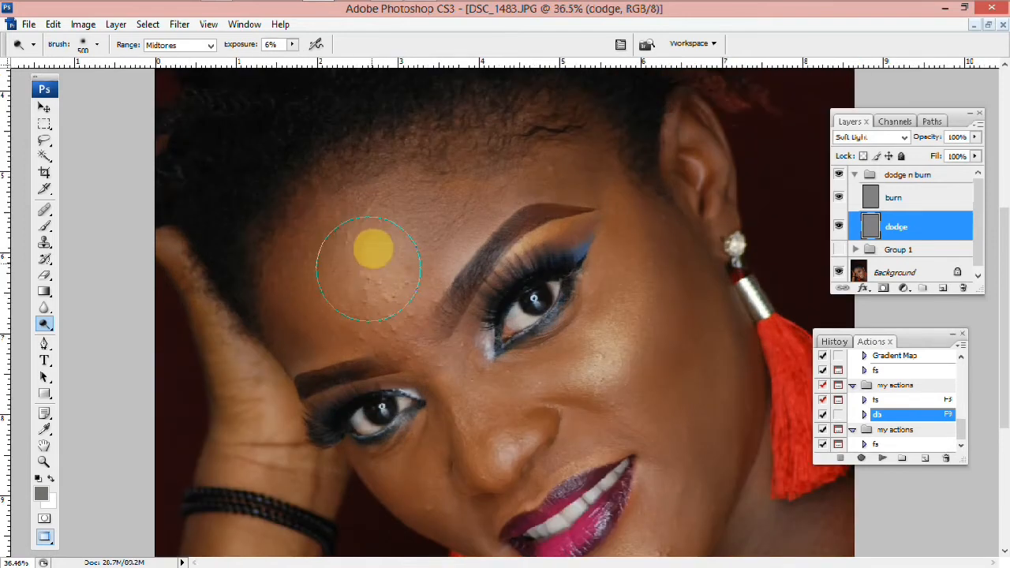
pyautogui.moveTo(358, 245)
pyautogui.mouseDown()
pyautogui.moveTo(340, 247)
pyautogui.moveTo(336, 279)
pyautogui.moveTo(401, 311)
pyautogui.moveTo(353, 272)
pyautogui.moveTo(374, 219)
pyautogui.moveTo(343, 279)
pyautogui.mouseUp()
# Dodge the cheekbone below the eye and the lower cheek with a smaller brush
pyautogui.hotkey('ctrl', '+')
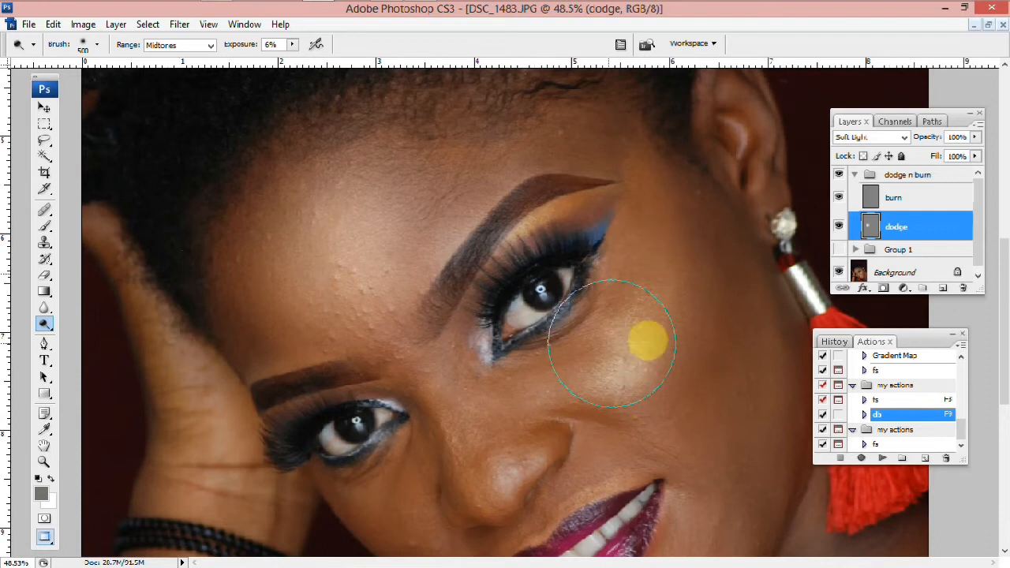
pyautogui.press('[')
pyautogui.press('[')
pyautogui.scroll(1, 663, 286)
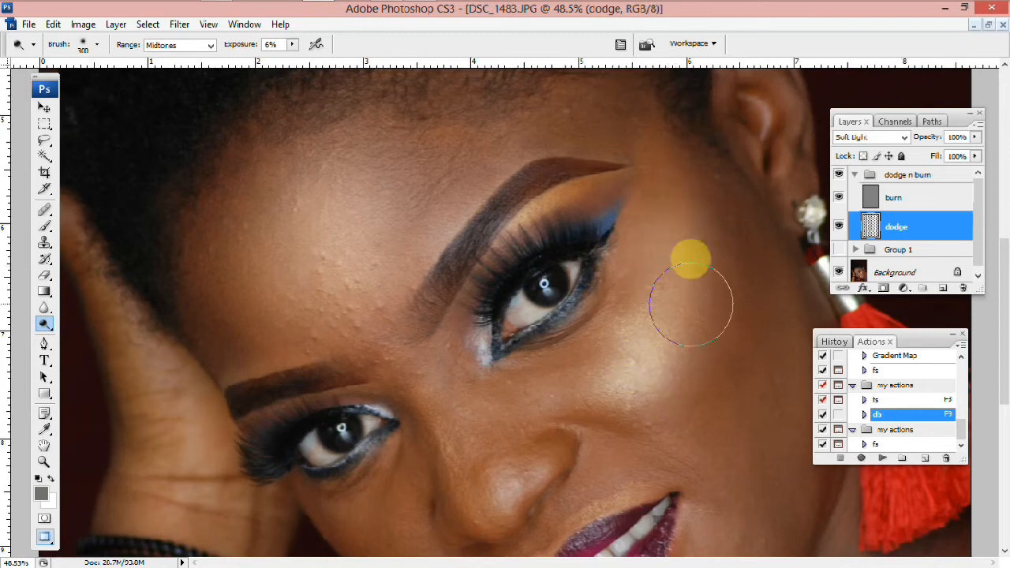
pyautogui.moveTo(661, 136)
pyautogui.mouseDown()
pyautogui.moveTo(624, 325)
pyautogui.moveTo(658, 343)
pyautogui.moveTo(630, 307)
pyautogui.moveTo(637, 361)
pyautogui.mouseUp()
pyautogui.press('space')
pyautogui.moveTo(661, 294); pyautogui.dragTo(629, 230)
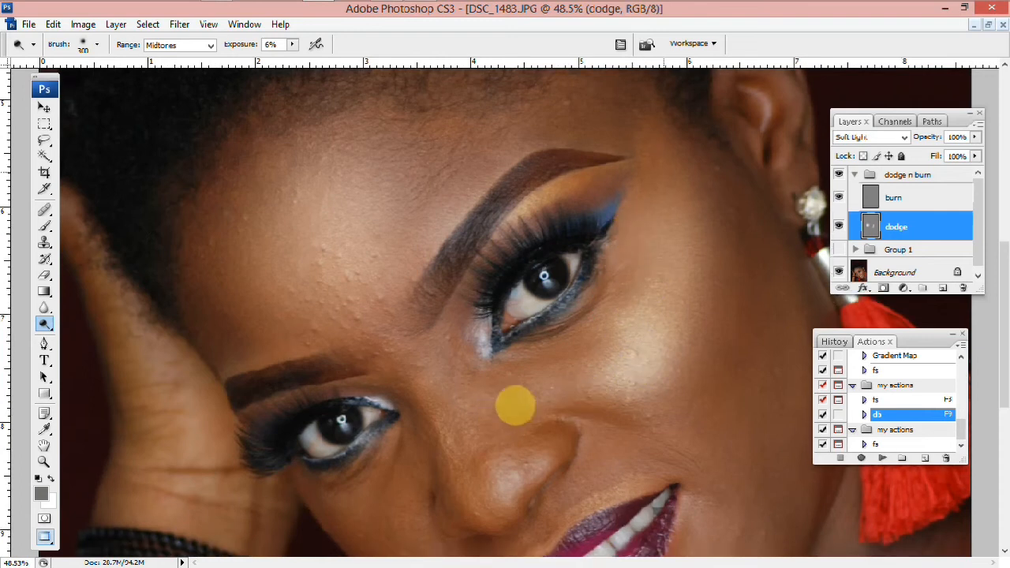
pyautogui.scroll(-2, 529, 392)
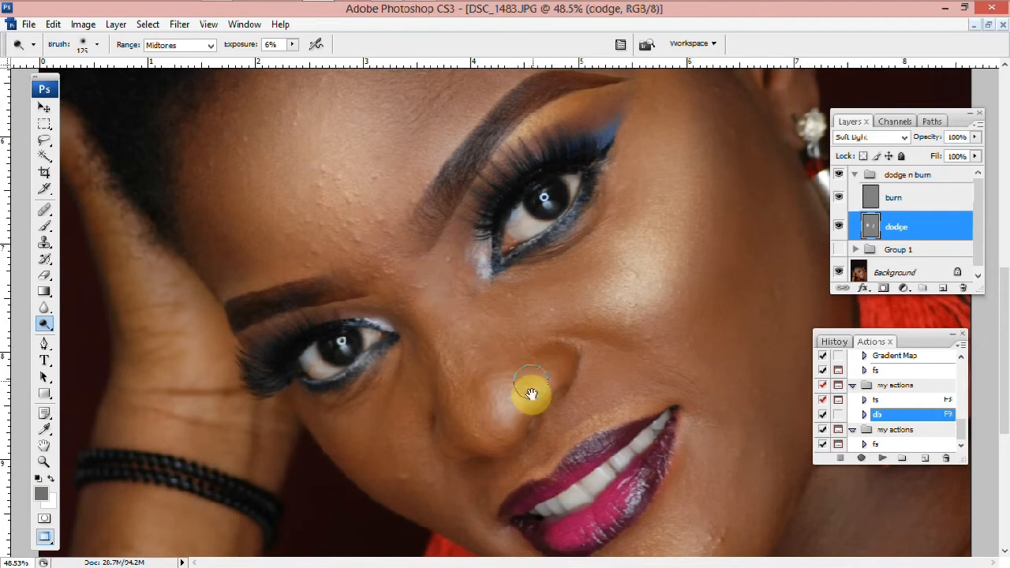
pyautogui.moveTo(573, 311); pyautogui.dragTo(572, 225)
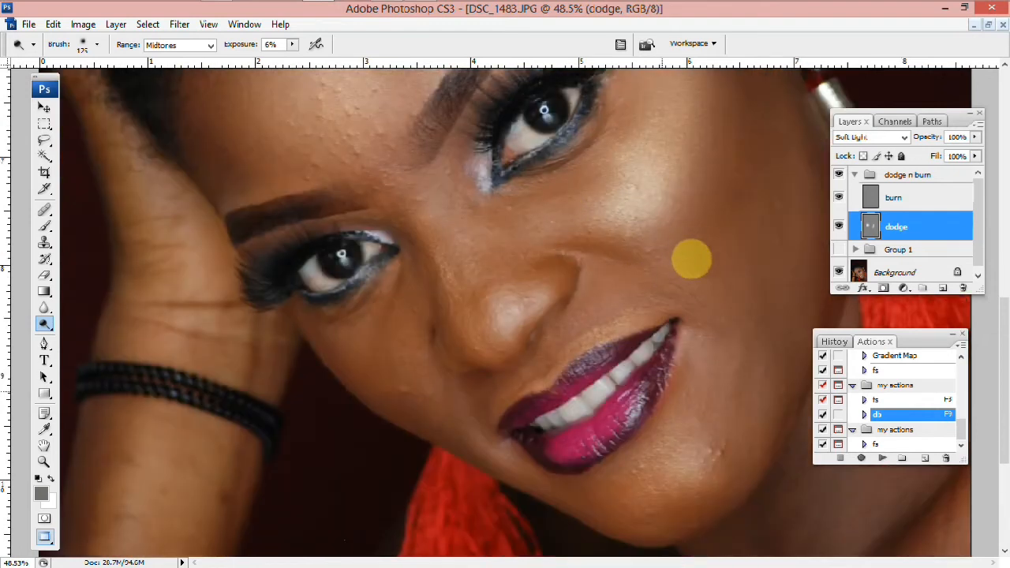
pyautogui.moveTo(714, 269)
pyautogui.mouseDown()
pyautogui.moveTo(686, 262)
pyautogui.moveTo(684, 285)
pyautogui.moveTo(719, 288)
pyautogui.mouseUp()
# Dodge the hand and the neck on the dodge layer at the full-image view
pyautogui.hotkey('ctrl', '0')
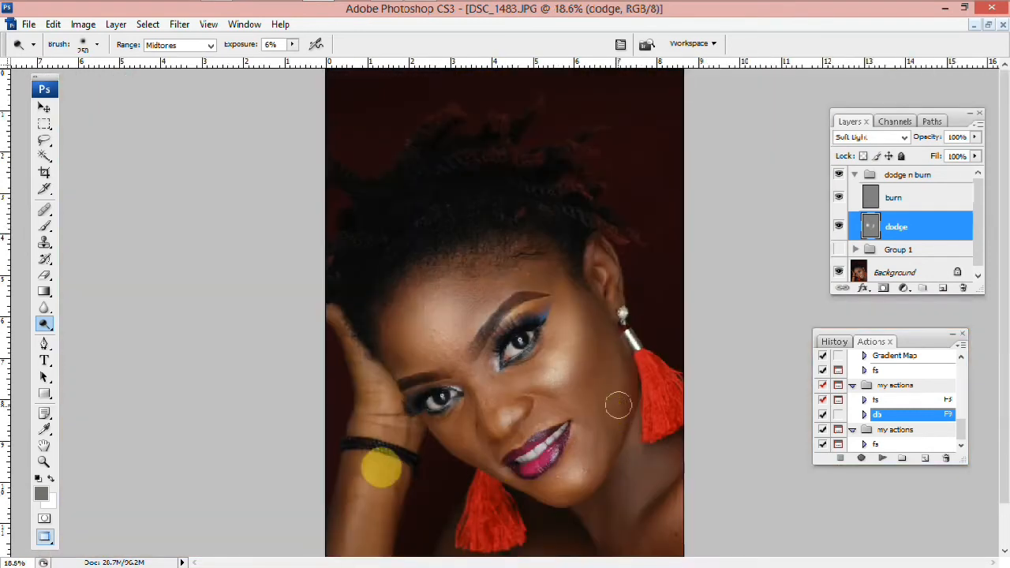
pyautogui.moveTo(390, 481)
pyautogui.mouseDown()
pyautogui.moveTo(368, 532)
pyautogui.moveTo(383, 465)
pyautogui.mouseUp()
pyautogui.moveTo(401, 408)
pyautogui.mouseDown()
pyautogui.moveTo(384, 499)
pyautogui.moveTo(408, 367)
pyautogui.mouseUp()
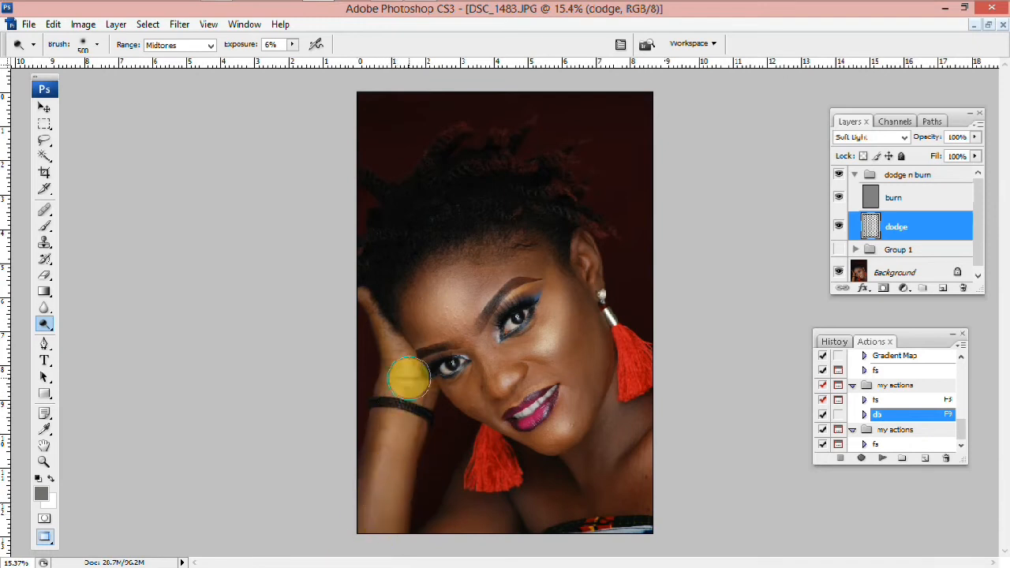
pyautogui.moveTo(638, 459)
pyautogui.mouseDown()
pyautogui.moveTo(639, 483)
pyautogui.moveTo(624, 503)
pyautogui.moveTo(630, 474)
pyautogui.moveTo(655, 448)
pyautogui.moveTo(636, 499)
pyautogui.moveTo(605, 405)
pyautogui.moveTo(624, 400)
pyautogui.moveTo(615, 434)
pyautogui.moveTo(628, 395)
pyautogui.moveTo(629, 412)
pyautogui.moveTo(616, 411)
pyautogui.moveTo(603, 446)
pyautogui.mouseUp()
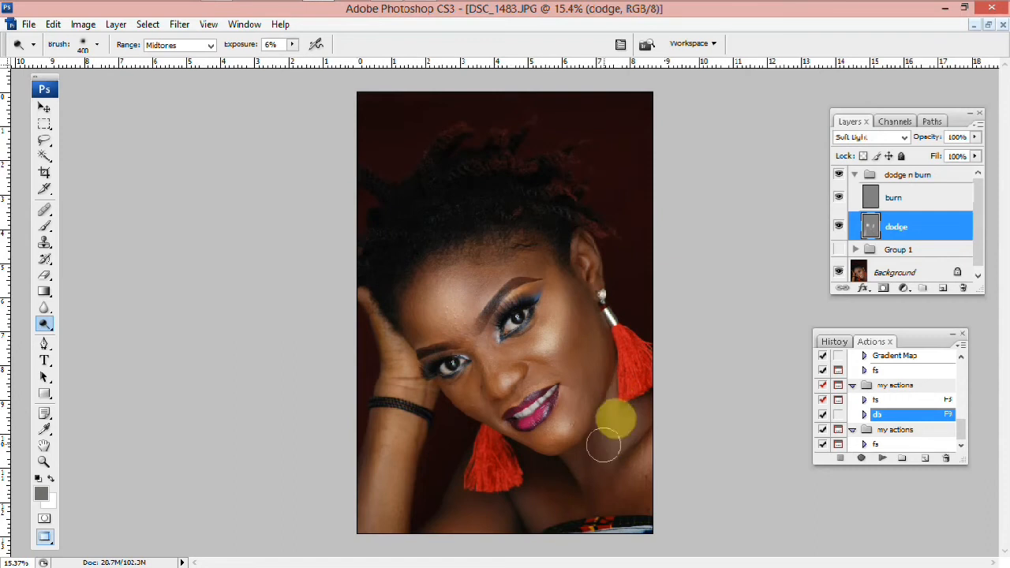
pyautogui.moveTo(627, 391)
pyautogui.mouseDown()
pyautogui.moveTo(617, 434)
pyautogui.moveTo(554, 505)
pyautogui.moveTo(532, 497)
pyautogui.moveTo(543, 505)
pyautogui.moveTo(502, 515)
pyautogui.moveTo(473, 545)
pyautogui.mouseUp()
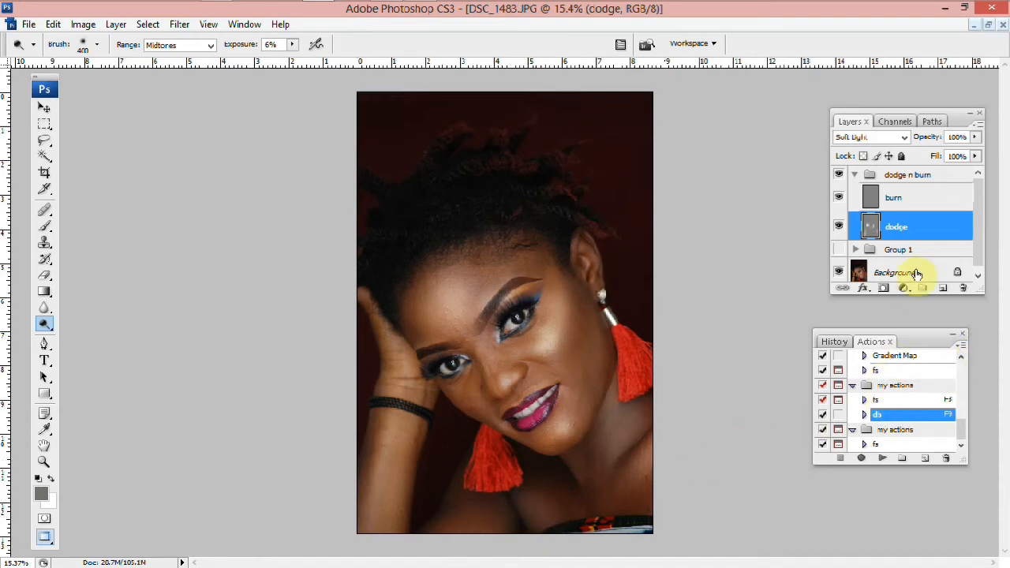
# Toggle the dodge layer's visibility to compare the dodging before and after
pyautogui.click(839, 228)
pyautogui.click(839, 228)
pyautogui.click(840, 228)
pyautogui.click(839, 228)
# Select the burn layer and darken the brow area and right jawline with the Burn tool at 4% exposure
pyautogui.click(907, 200)
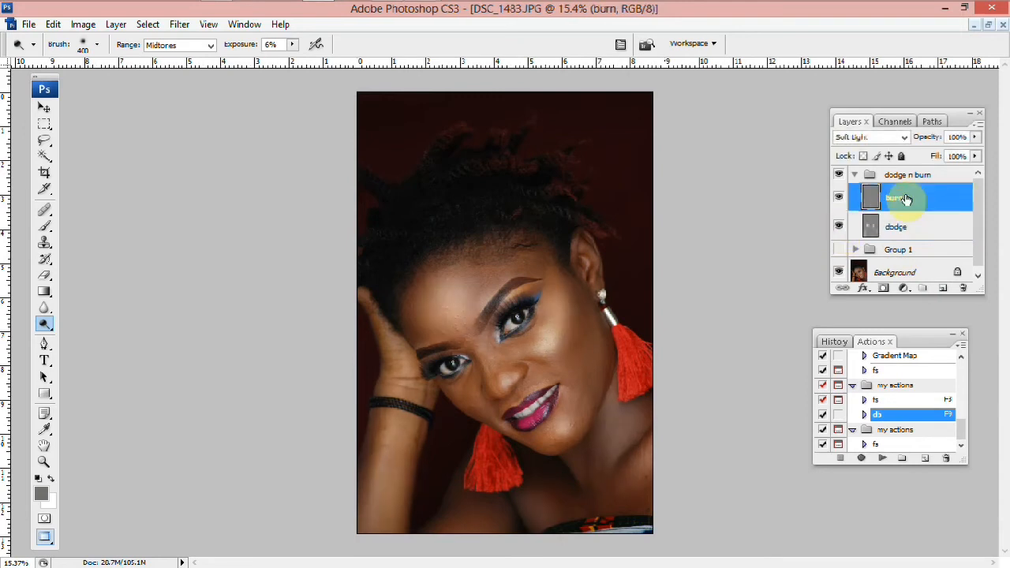
pyautogui.moveTo(47, 325); pyautogui.dragTo(85, 338)
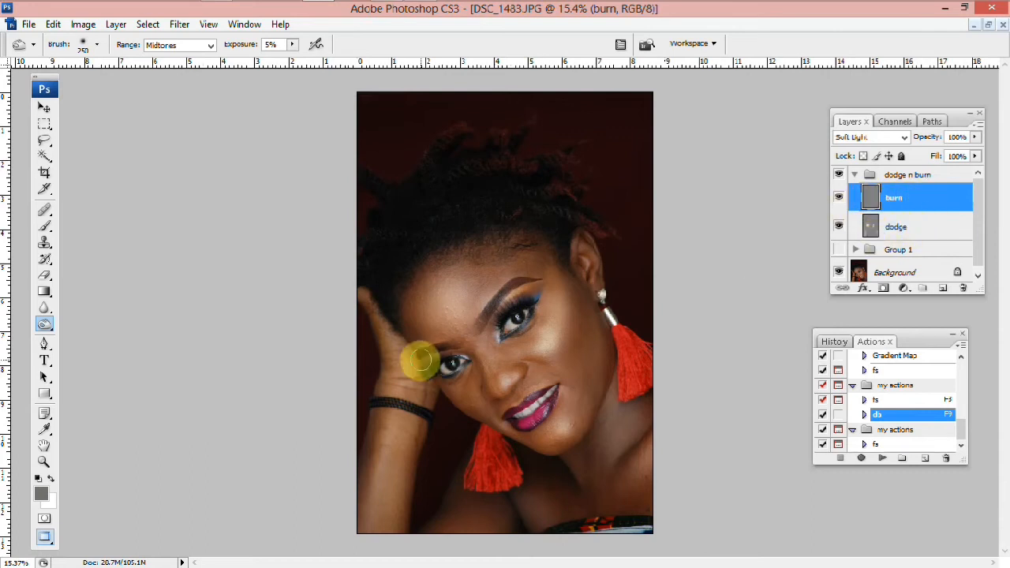
pyautogui.scroll(1, 424, 347)
pyautogui.scroll(7, 424, 342)
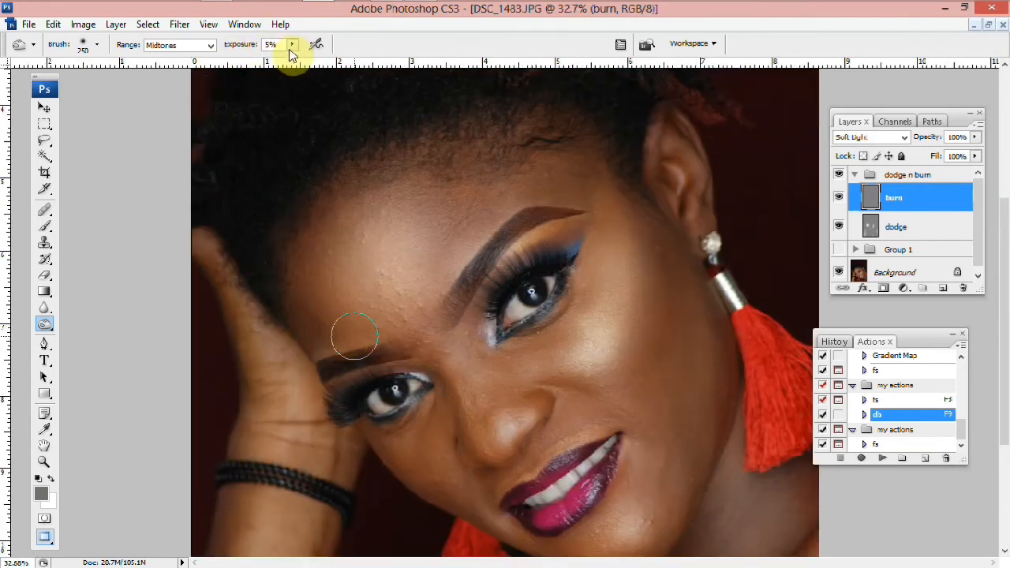
pyautogui.click(289, 48)
pyautogui.click(286, 49)
pyautogui.moveTo(256, 48); pyautogui.dragTo(253, 49)
pyautogui.press(']')
pyautogui.moveTo(316, 316)
pyautogui.mouseDown()
pyautogui.moveTo(316, 271)
pyautogui.moveTo(307, 277)
pyautogui.moveTo(321, 326)
pyautogui.moveTo(307, 300)
pyautogui.moveTo(316, 303)
pyautogui.moveTo(315, 252)
pyautogui.moveTo(337, 183)
pyautogui.moveTo(314, 322)
pyautogui.moveTo(451, 150)
pyautogui.moveTo(505, 149)
pyautogui.moveTo(557, 167)
pyautogui.moveTo(595, 235)
pyautogui.moveTo(535, 153)
pyautogui.moveTo(556, 173)
pyautogui.moveTo(489, 149)
pyautogui.moveTo(583, 202)
pyautogui.moveTo(507, 158)
pyautogui.moveTo(592, 197)
pyautogui.moveTo(597, 167)
pyautogui.moveTo(682, 268)
pyautogui.moveTo(653, 356)
pyautogui.moveTo(685, 235)
pyautogui.moveTo(669, 276)
pyautogui.moveTo(662, 204)
pyautogui.moveTo(647, 377)
pyautogui.moveTo(667, 267)
pyautogui.moveTo(677, 297)
pyautogui.moveTo(661, 295)
pyautogui.moveTo(632, 395)
pyautogui.moveTo(651, 192)
pyautogui.mouseUp()
pyautogui.moveTo(727, 325)
pyautogui.mouseDown()
pyautogui.moveTo(721, 300)
pyautogui.moveTo(737, 390)
pyautogui.moveTo(684, 500)
pyautogui.moveTo(710, 442)
pyautogui.moveTo(733, 288)
pyautogui.moveTo(726, 449)
pyautogui.moveTo(656, 355)
pyautogui.moveTo(658, 193)
pyautogui.moveTo(659, 359)
pyautogui.moveTo(740, 316)
pyautogui.moveTo(702, 500)
pyautogui.moveTo(704, 292)
pyautogui.moveTo(726, 389)
pyautogui.moveTo(710, 482)
pyautogui.moveTo(715, 310)
pyautogui.moveTo(717, 466)
pyautogui.moveTo(731, 375)
pyautogui.mouseUp()
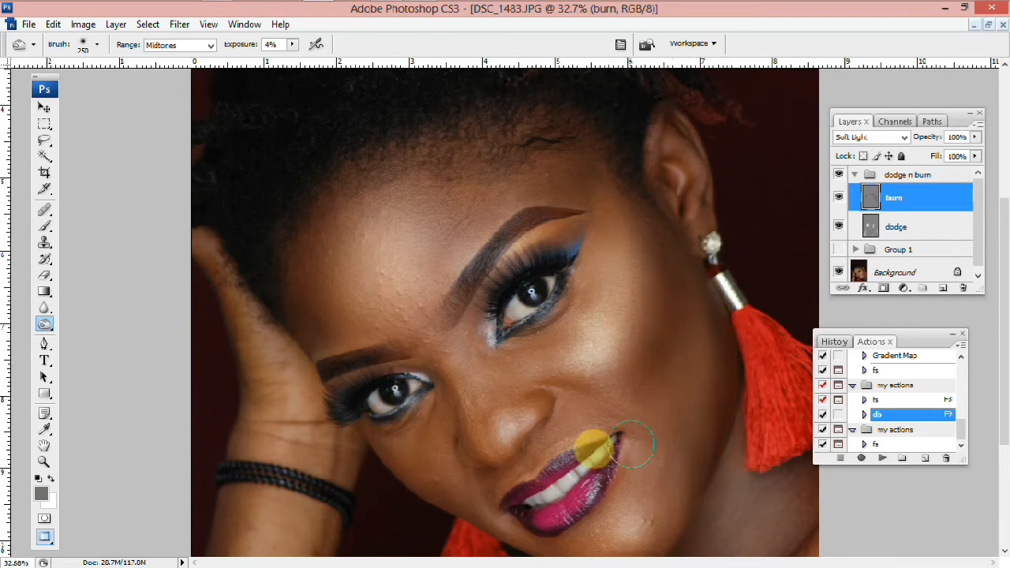
# Burn along the arm, the side of the nose and the chin
pyautogui.scroll(-1, 566, 455)
pyautogui.scroll(-1, 567, 473)
pyautogui.scroll(-1, 269, 458)
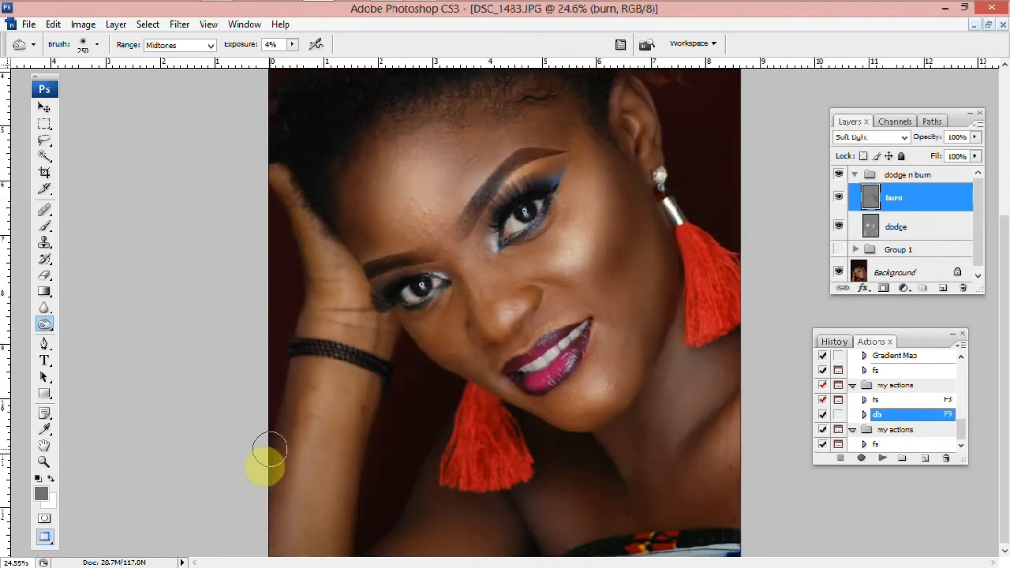
pyautogui.moveTo(269, 451)
pyautogui.mouseDown()
pyautogui.moveTo(289, 316)
pyautogui.moveTo(272, 371)
pyautogui.moveTo(283, 408)
pyautogui.moveTo(272, 464)
pyautogui.moveTo(531, 458)
pyautogui.moveTo(686, 394)
pyautogui.moveTo(697, 431)
pyautogui.moveTo(682, 451)
pyautogui.moveTo(733, 381)
pyautogui.moveTo(711, 433)
pyautogui.moveTo(740, 372)
pyautogui.moveTo(705, 452)
pyautogui.moveTo(599, 462)
pyautogui.moveTo(671, 397)
pyautogui.moveTo(650, 364)
pyautogui.moveTo(632, 378)
pyautogui.moveTo(643, 383)
pyautogui.moveTo(656, 302)
pyautogui.moveTo(667, 320)
pyautogui.moveTo(680, 268)
pyautogui.moveTo(638, 198)
pyautogui.moveTo(613, 252)
pyautogui.moveTo(621, 257)
pyautogui.moveTo(530, 287)
pyautogui.mouseUp()
pyautogui.scroll(1, 530, 286)
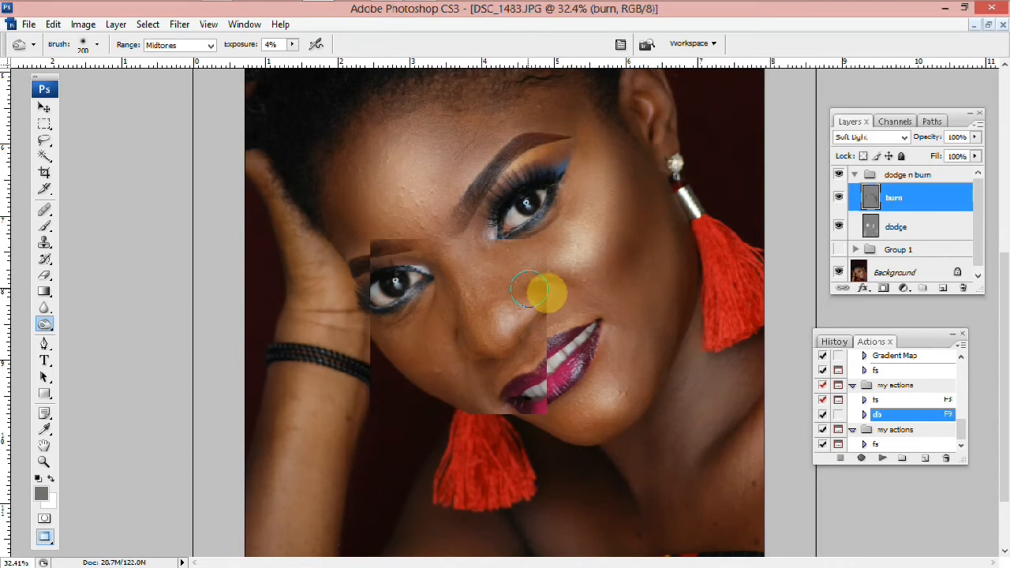
pyautogui.scroll(1, 529, 292)
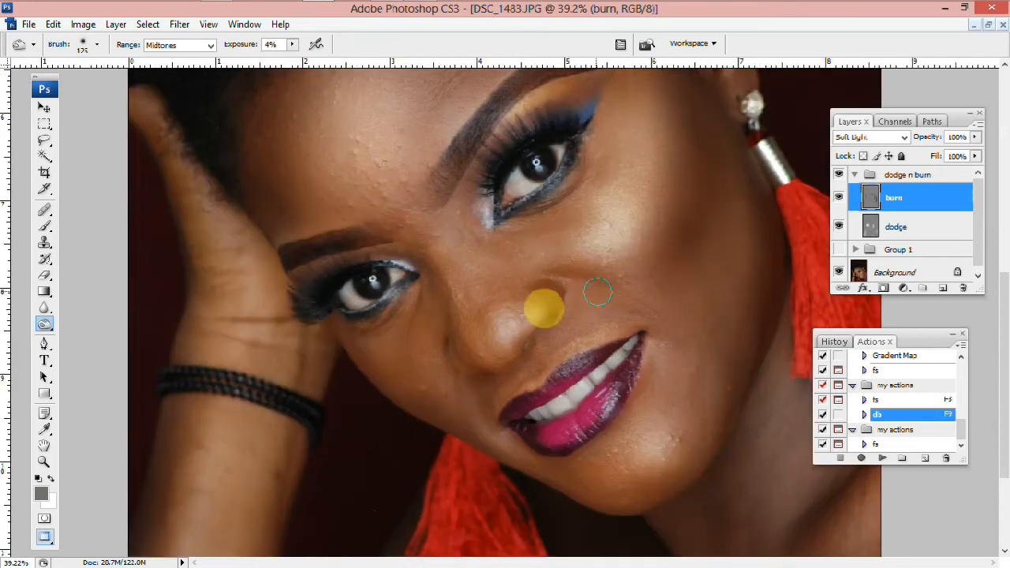
pyautogui.moveTo(438, 266)
pyautogui.mouseDown()
pyautogui.moveTo(457, 313)
pyautogui.moveTo(438, 314)
pyautogui.mouseUp()
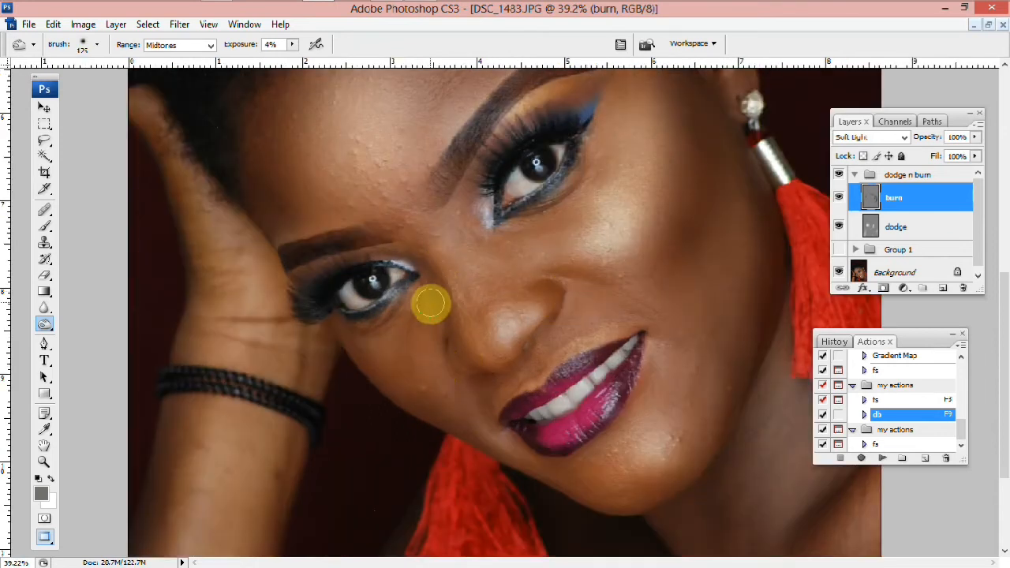
pyautogui.scroll(-2, 610, 492)
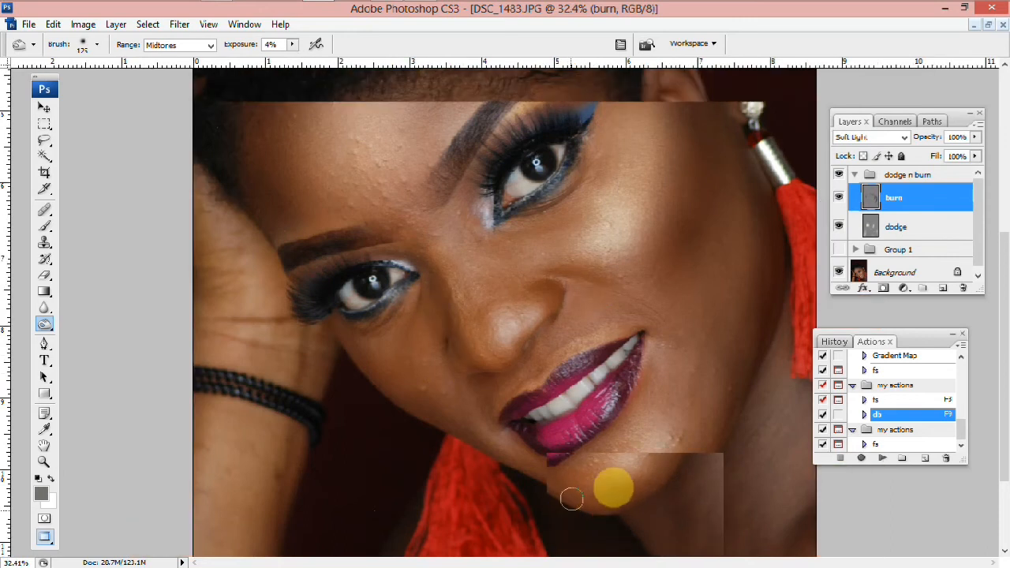
pyautogui.moveTo(616, 493)
pyautogui.mouseDown()
pyautogui.moveTo(597, 501)
pyautogui.moveTo(622, 482)
pyautogui.moveTo(608, 514)
pyautogui.mouseUp()
# Burn a short stroke beside the nose with a reduced brush size
pyautogui.scroll(1, 544, 365)
pyautogui.scroll(1, 544, 364)
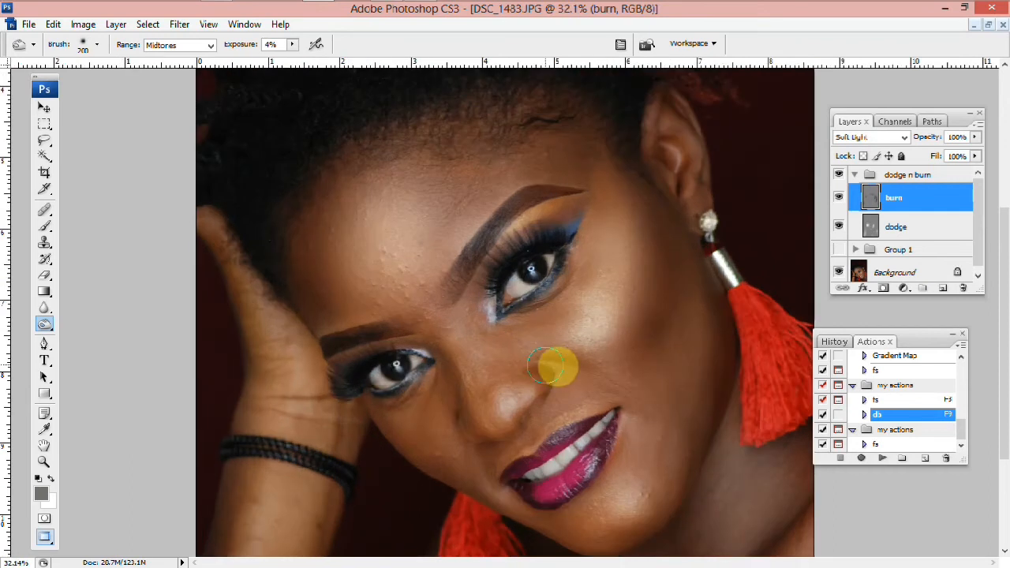
pyautogui.scroll(2, 545, 365)
pyautogui.press('[')
pyautogui.moveTo(570, 286); pyautogui.dragTo(570, 296)
pyautogui.press('[')
pyautogui.press('[')
pyautogui.press('[')
pyautogui.press('[')
pyautogui.press('[')
pyautogui.scroll(2, 421, 422)
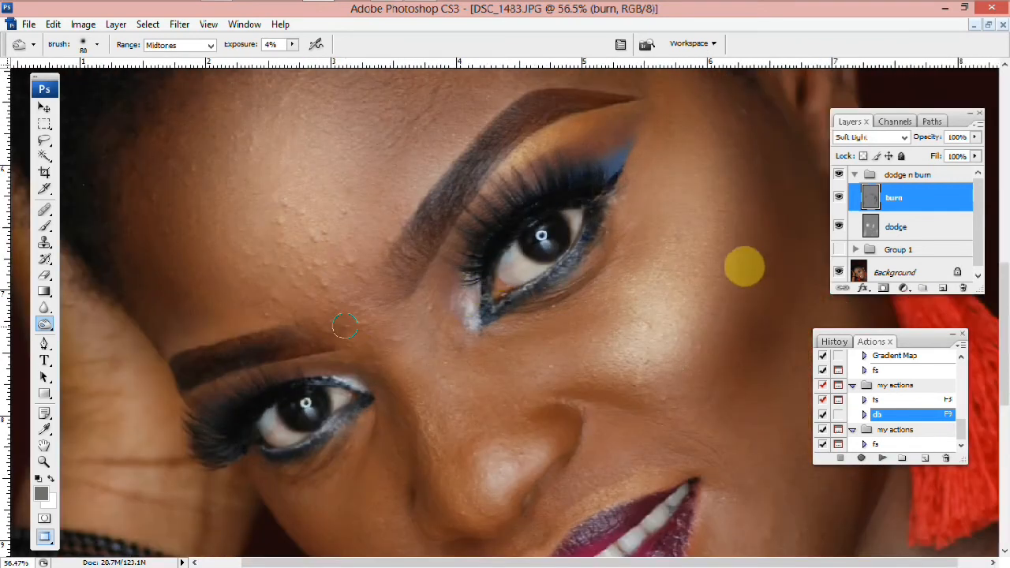
# Make Group 1 visible again
pyautogui.click(838, 249)
pyautogui.hotkey('ctrl', '0')
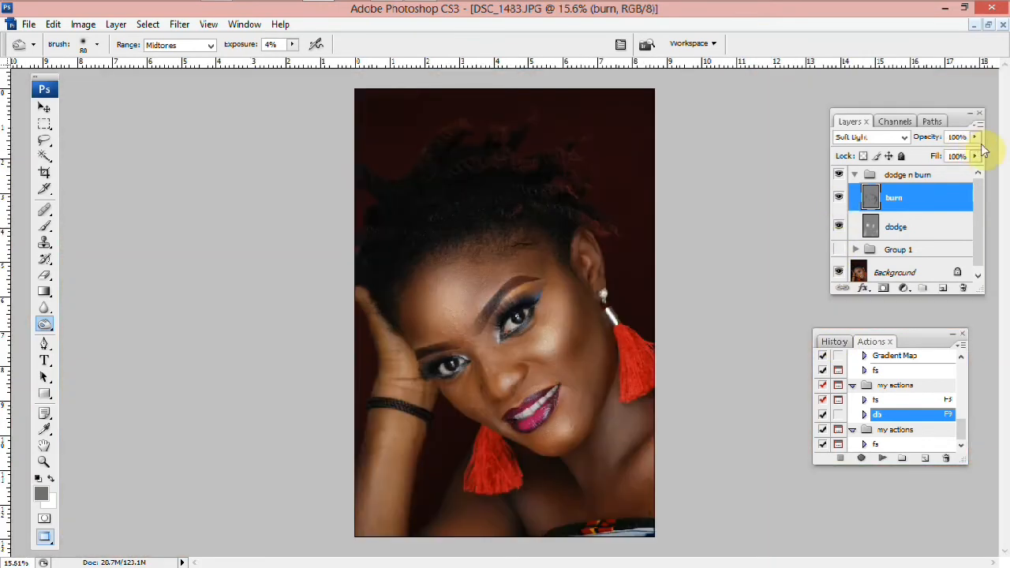
pyautogui.moveTo(974, 137)
pyautogui.mouseDown()
pyautogui.moveTo(952, 156)
pyautogui.moveTo(980, 157)
pyautogui.mouseUp()
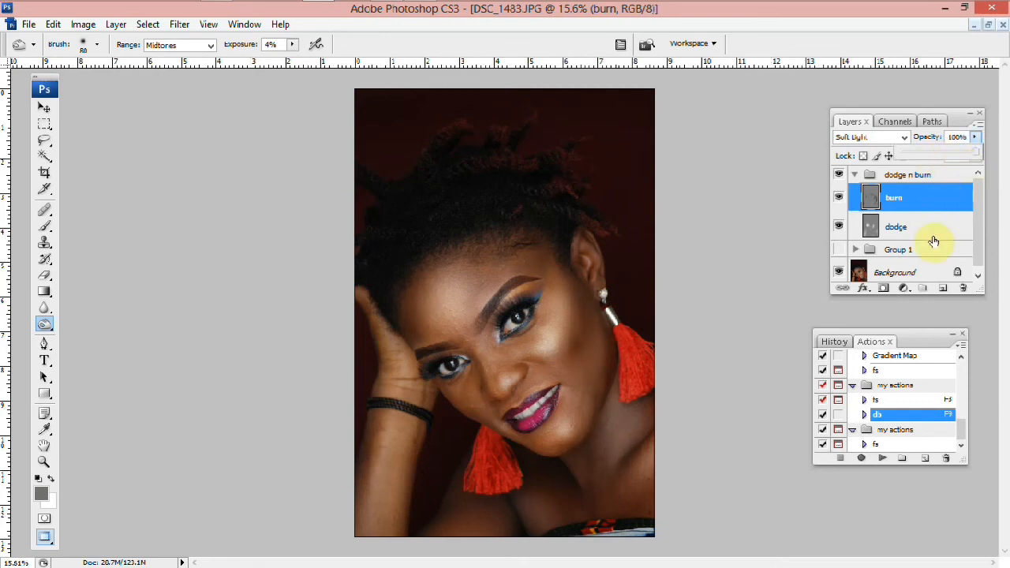
pyautogui.click(933, 238)
# Collapse the dodge n burn group and toggle its visibility to compare the result
pyautogui.click(853, 177)
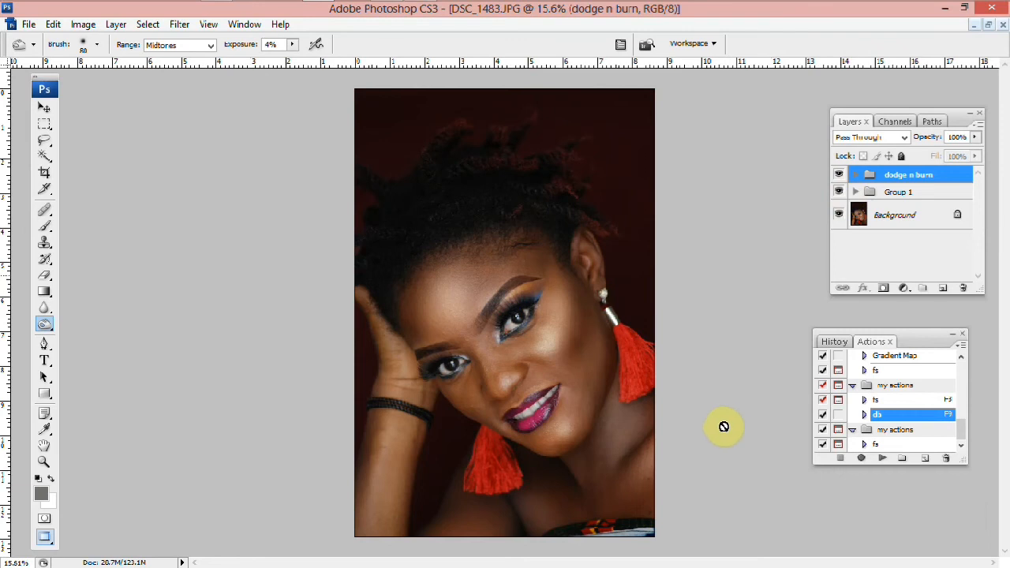
pyautogui.scroll(1, 721, 426)
pyautogui.scroll(4, 834, 202)
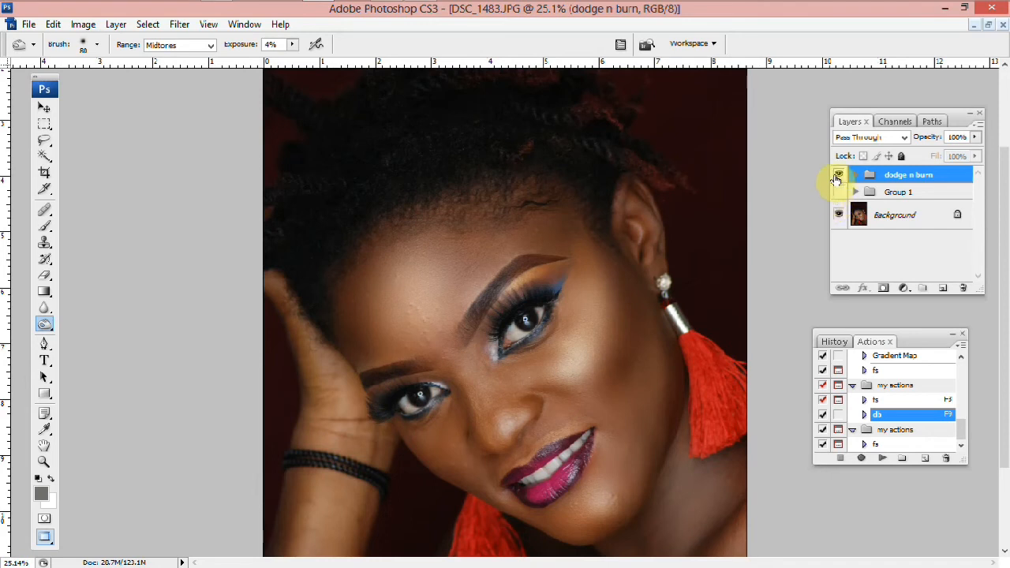
pyautogui.click(838, 175)
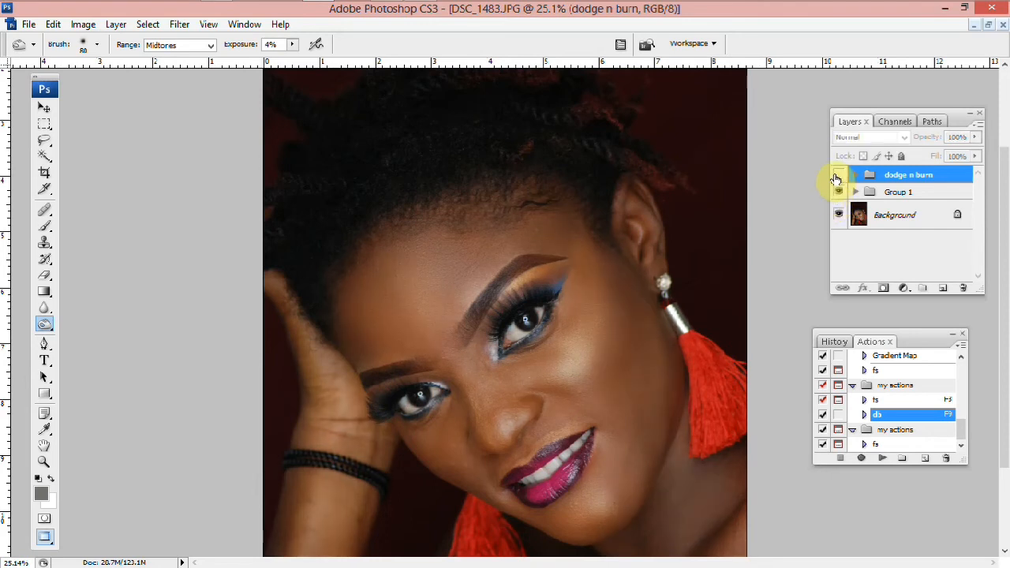
# Lower the dodge n burn group's opacity to 81%
pyautogui.click(977, 139)
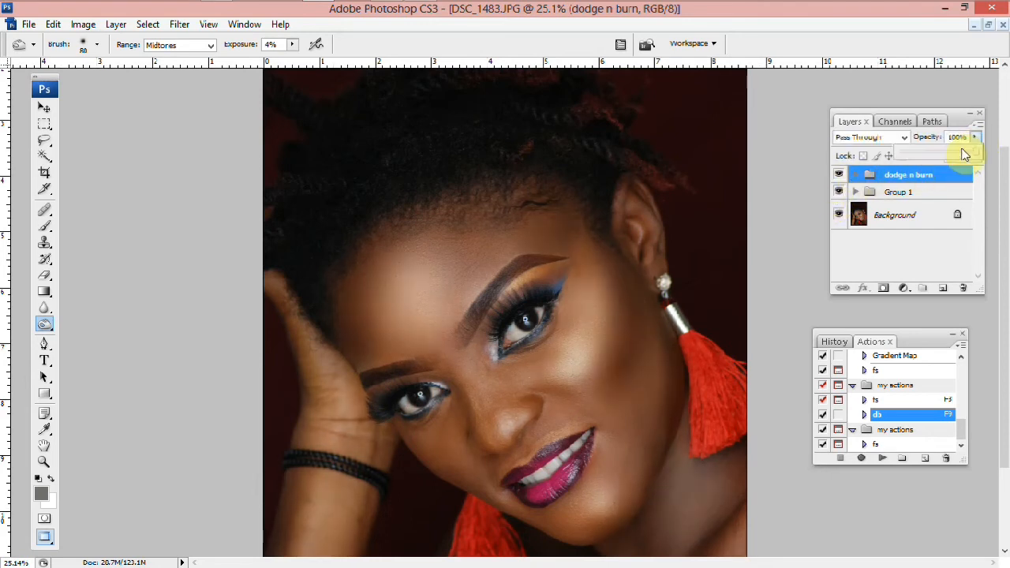
pyautogui.moveTo(964, 154); pyautogui.dragTo(950, 153)
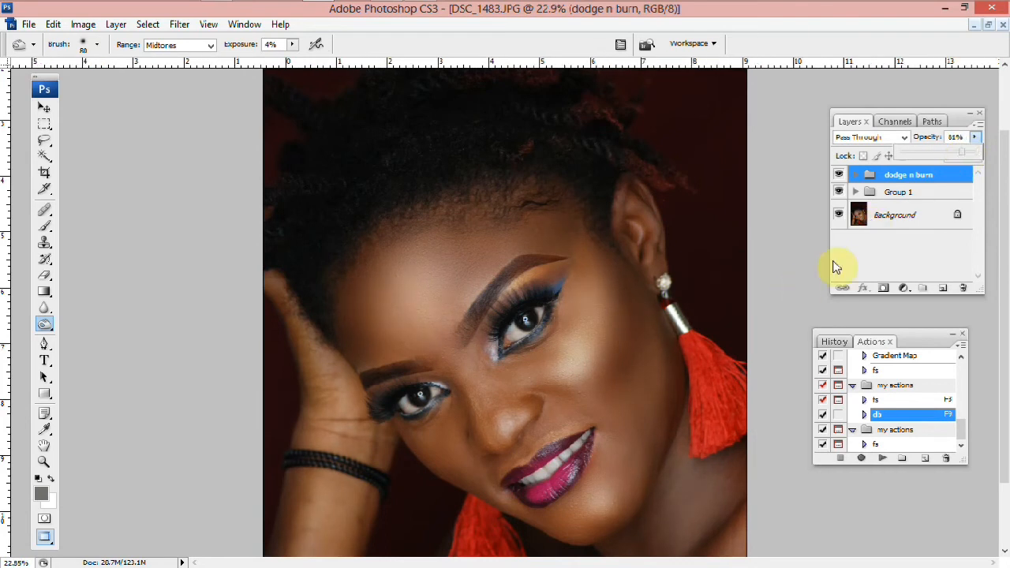
# Merge all visible layers into the background
pyautogui.scroll(-4, 868, 259)
pyautogui.scroll(1, 896, 213)
pyautogui.rightClick(895, 213)
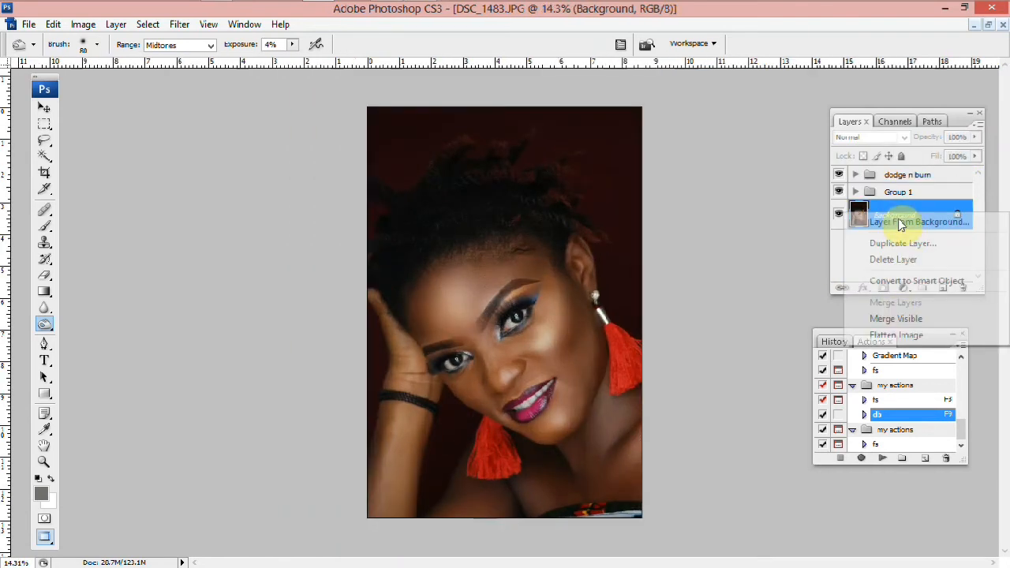
pyautogui.click(894, 319)
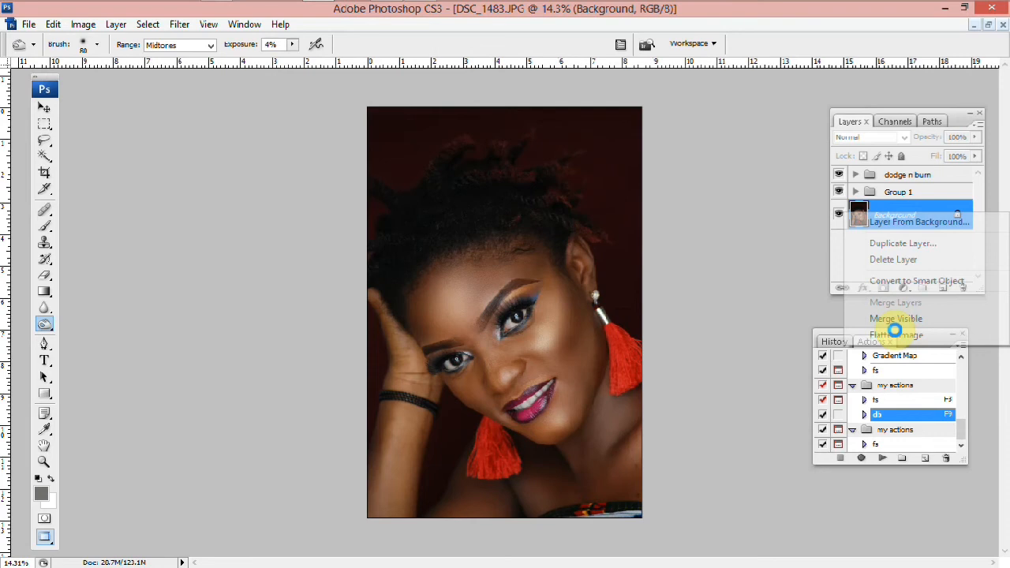
# Apply a Curves adjustment lifting the midtones slightly, input 119 to output 131
pyautogui.hotkey('ctrl', 'm')
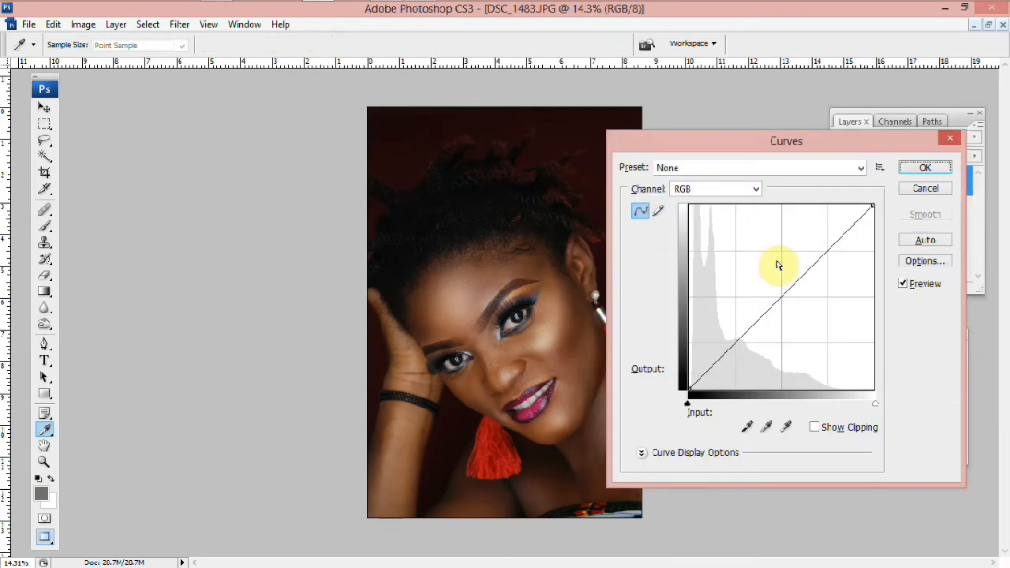
pyautogui.moveTo(775, 288); pyautogui.dragTo(775, 295)
pyautogui.click(925, 168)
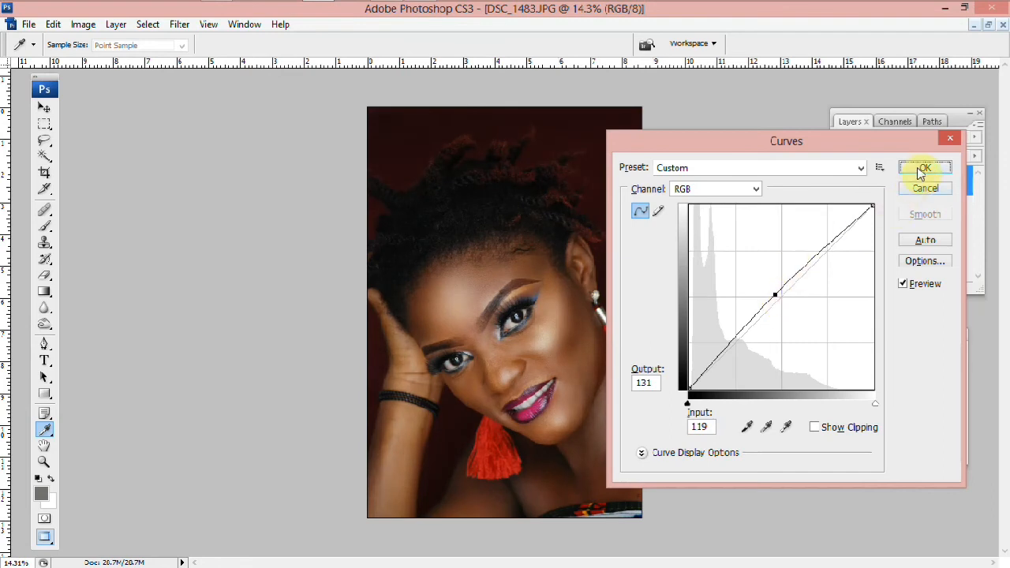
pyautogui.hotkey('ctrl', '0')
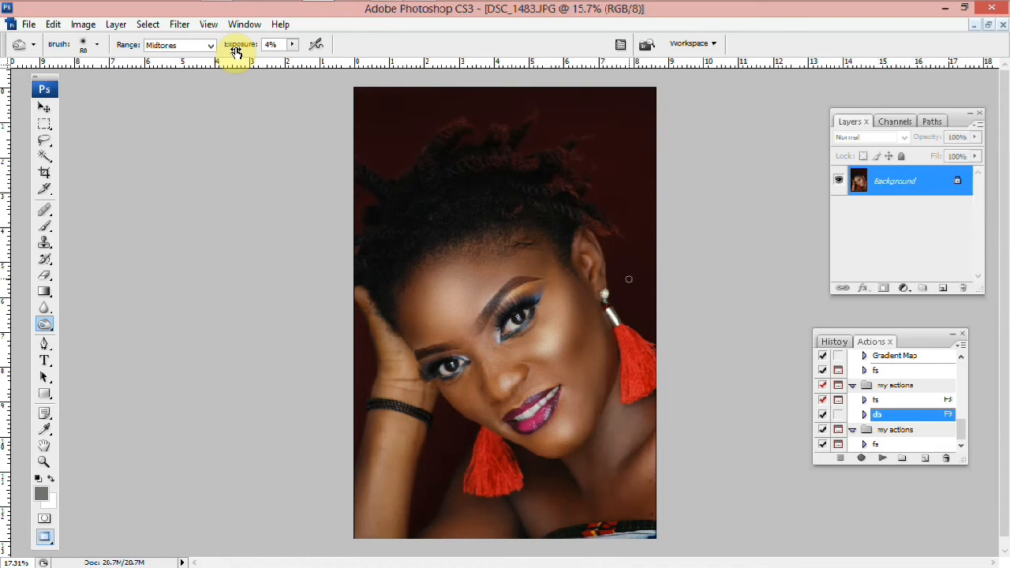
pyautogui.hotkey('alt', 't')
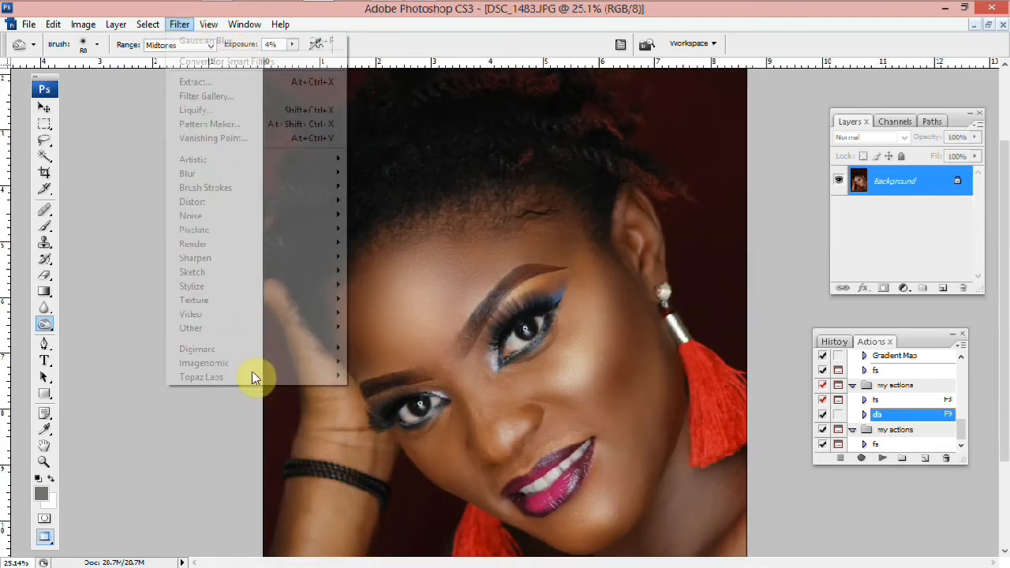
pyautogui.moveTo(341, 378)
pyautogui.click(373, 420)
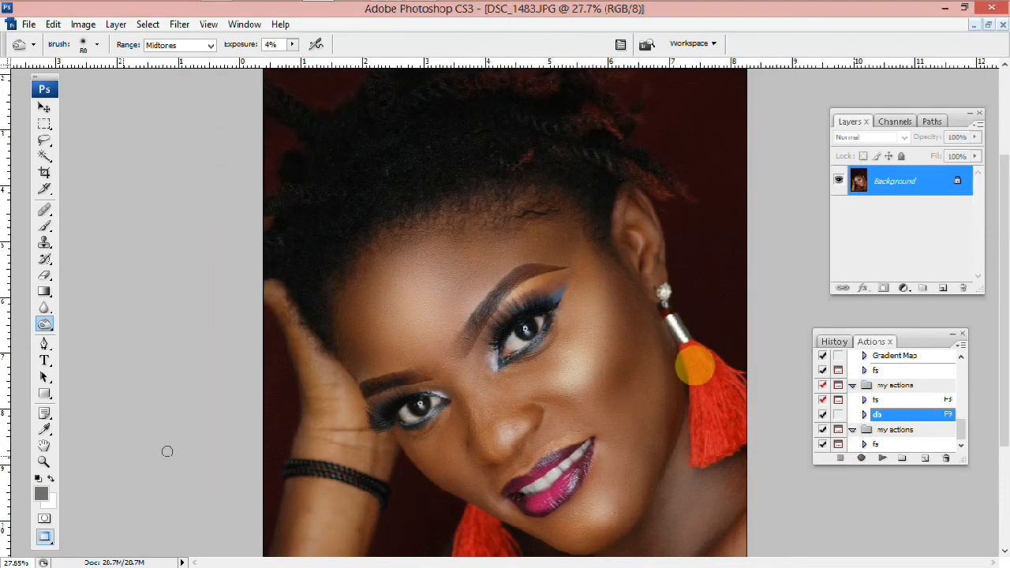
# Erase a short stroke on Layer 1 across the lashes of the lower eye with the Eraser
pyautogui.scroll(8, 699, 367)
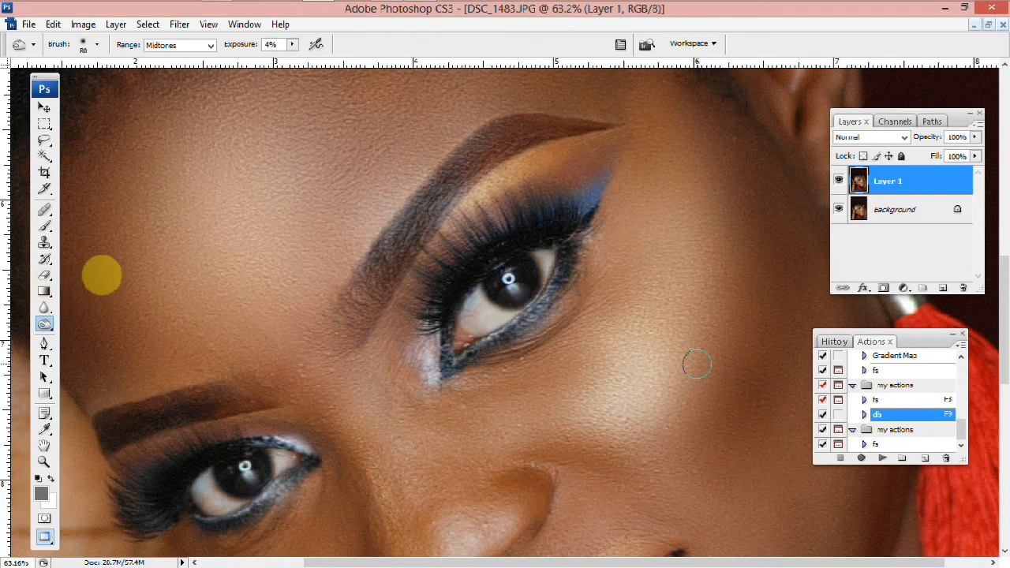
pyautogui.hotkey('ctrl', '-')
pyautogui.press('e')
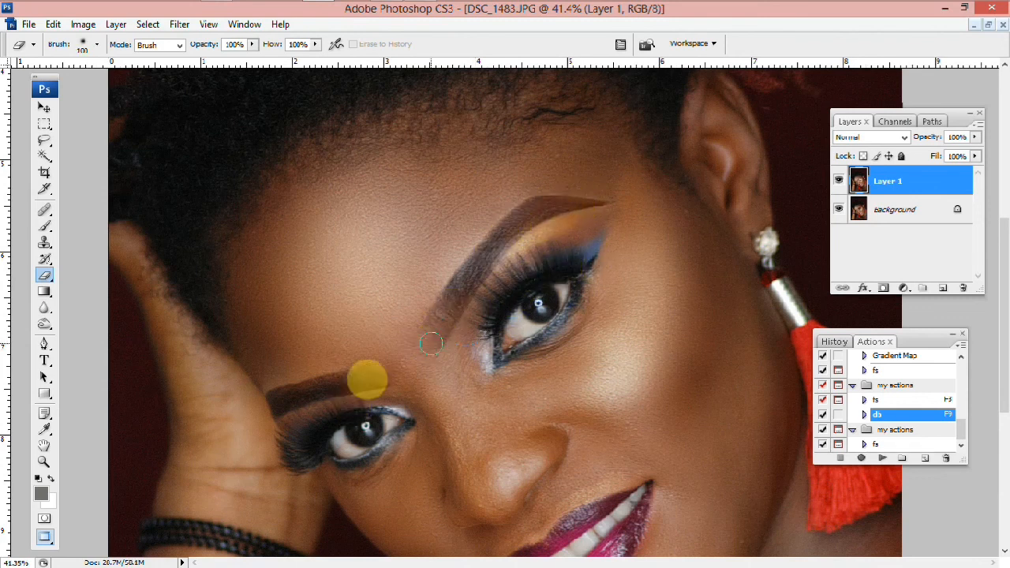
pyautogui.moveTo(292, 448)
pyautogui.mouseDown()
pyautogui.moveTo(375, 416)
pyautogui.moveTo(375, 433)
pyautogui.moveTo(354, 449)
pyautogui.moveTo(324, 448)
pyautogui.mouseUp()
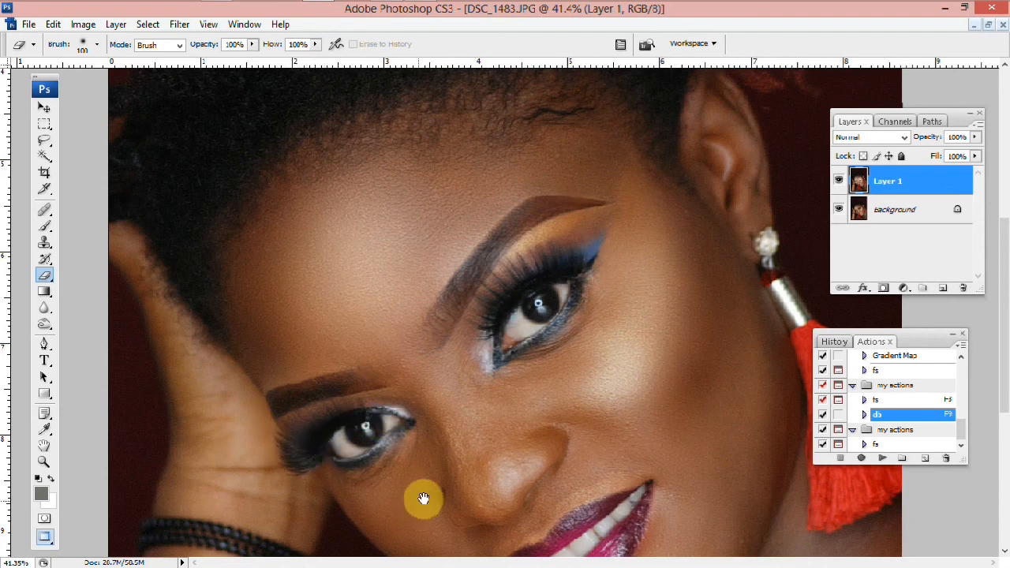
# Enlarge the Eraser brush considerably while viewing the whole portrait
pyautogui.scroll(-2, 402, 379)
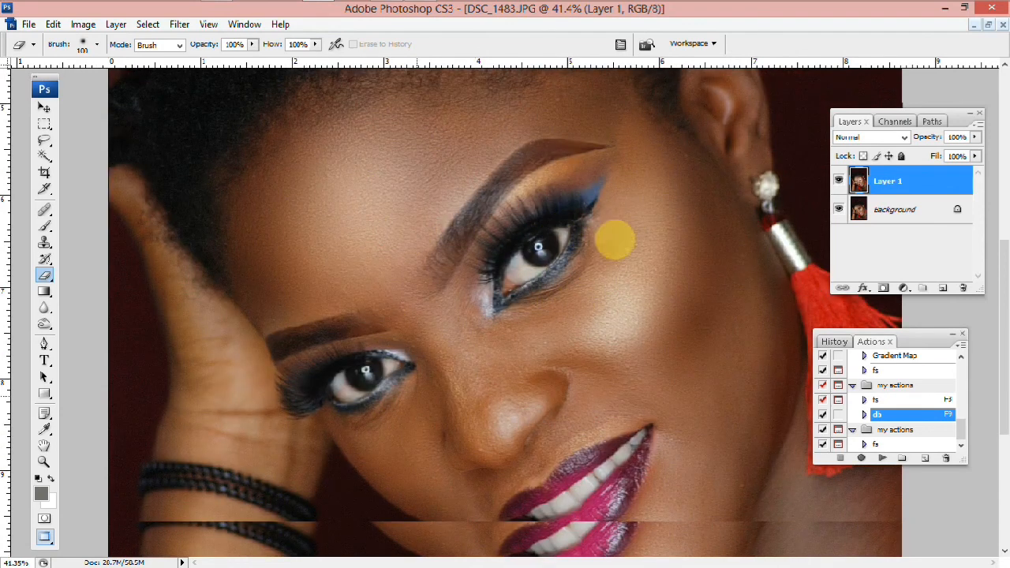
pyautogui.hotkey('ctrl', '0')
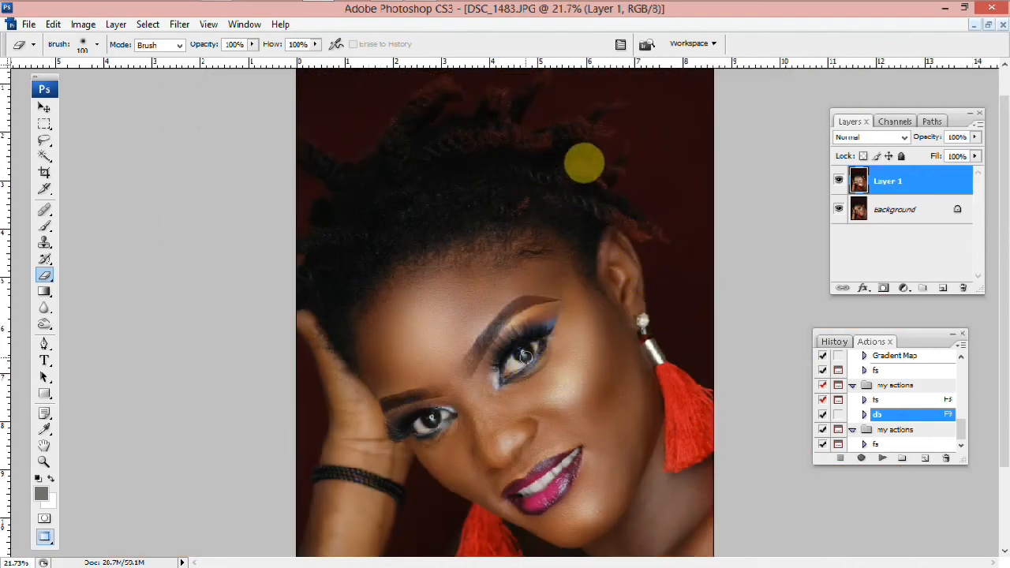
pyautogui.press(']')
pyautogui.press(']')
pyautogui.press(']')
pyautogui.press(']')
pyautogui.press(']')
pyautogui.press(']')
pyautogui.press(']')
pyautogui.press(']')
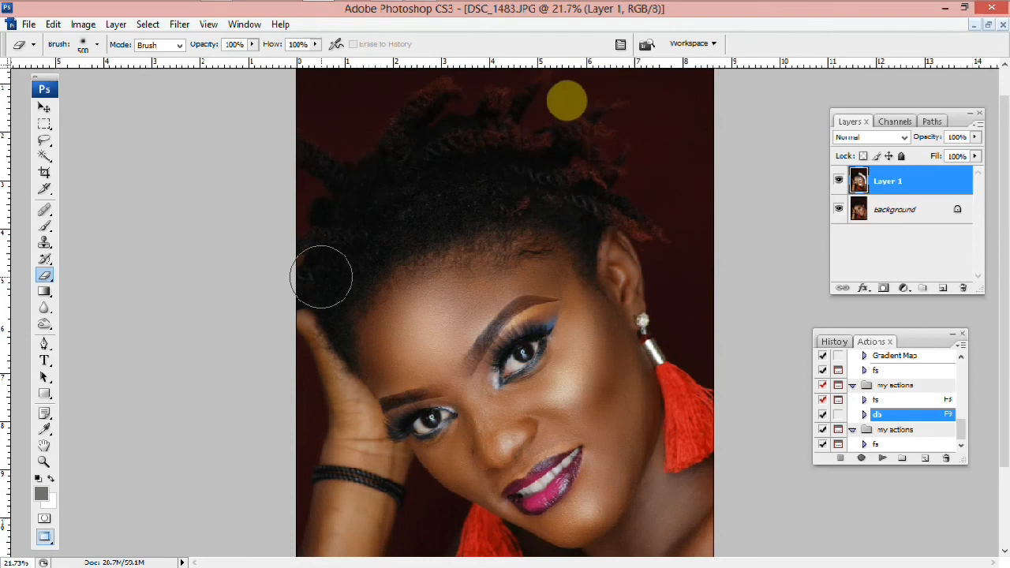
pyautogui.scroll(-1, 566, 100)
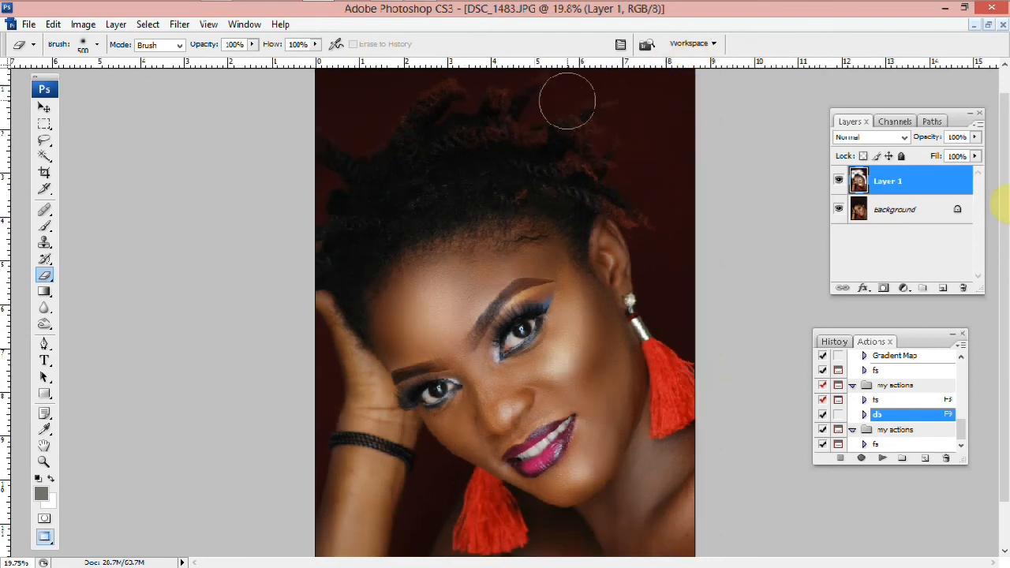
pyautogui.click(901, 189)
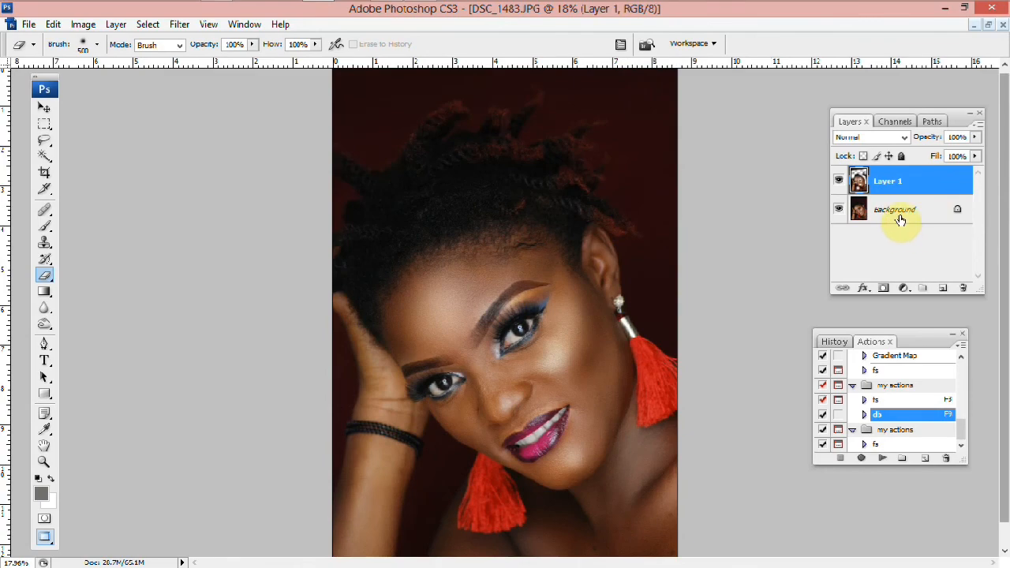